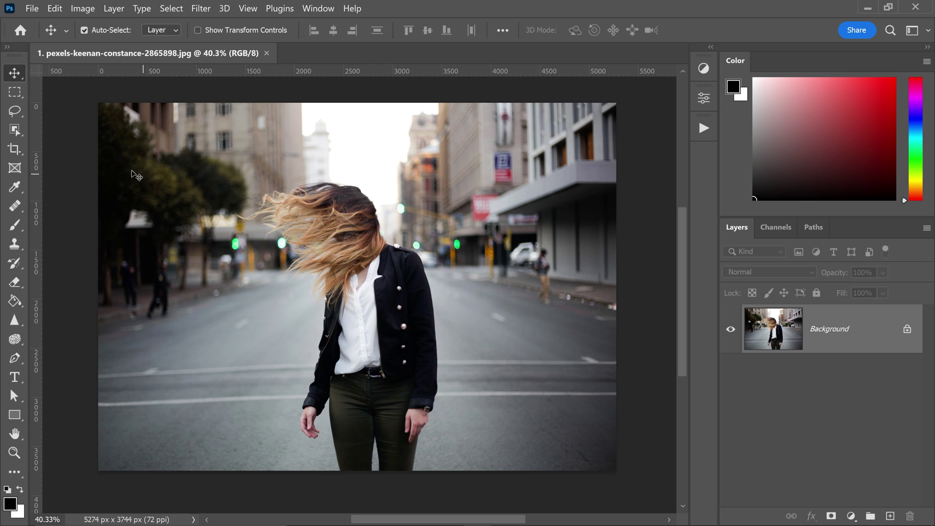
Step: Switch to the Object Selection Tool from the selection tools flyout
click(15, 132)
click(60, 131)
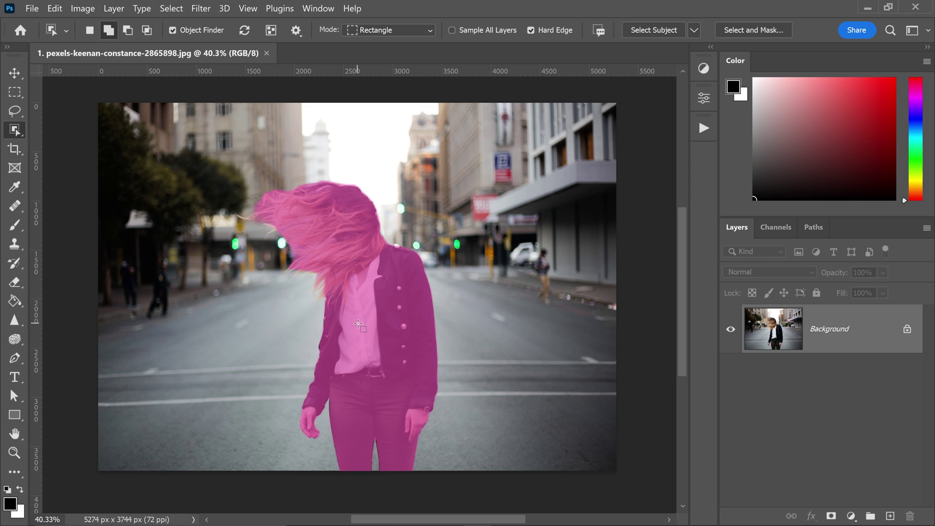
Step: Select the woman and refine her flyaway hair edges in Select and Mask
click(418, 288)
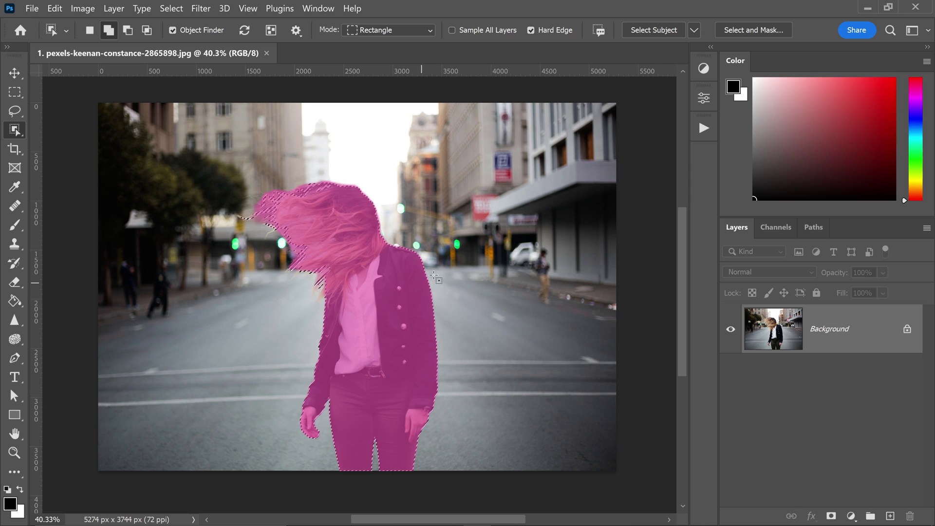
click(737, 27)
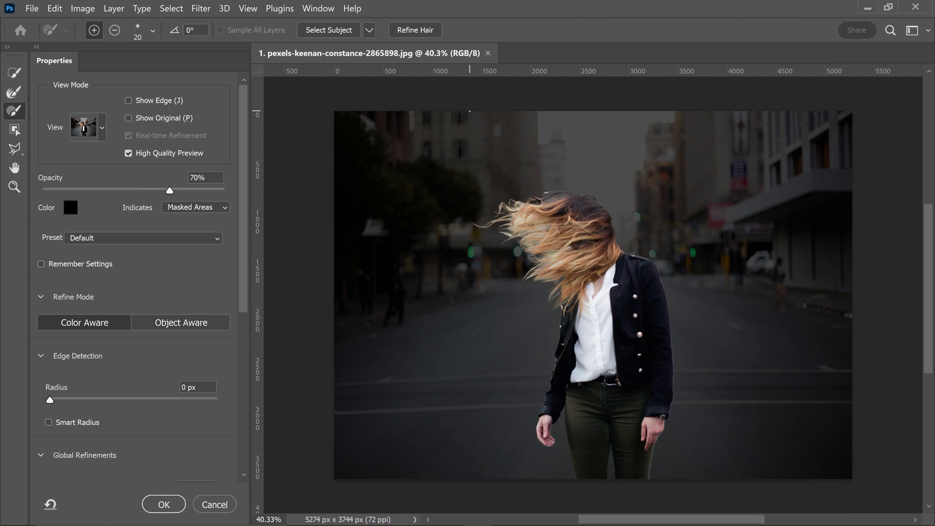
click(419, 31)
drag(247, 128, 234, 346)
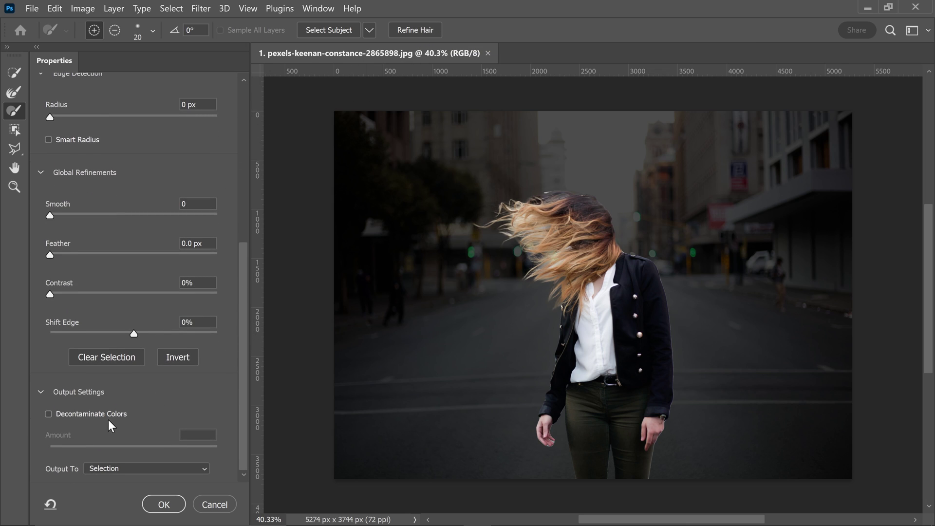
Step: Output the refined cutout to a New Layer with Layer Mask, leaving Decontaminate Colors off
click(49, 413)
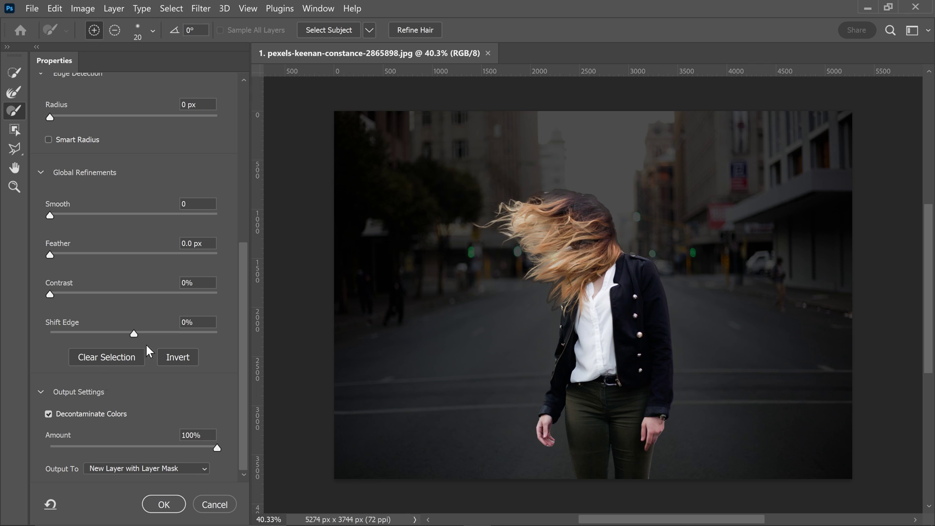
click(48, 413)
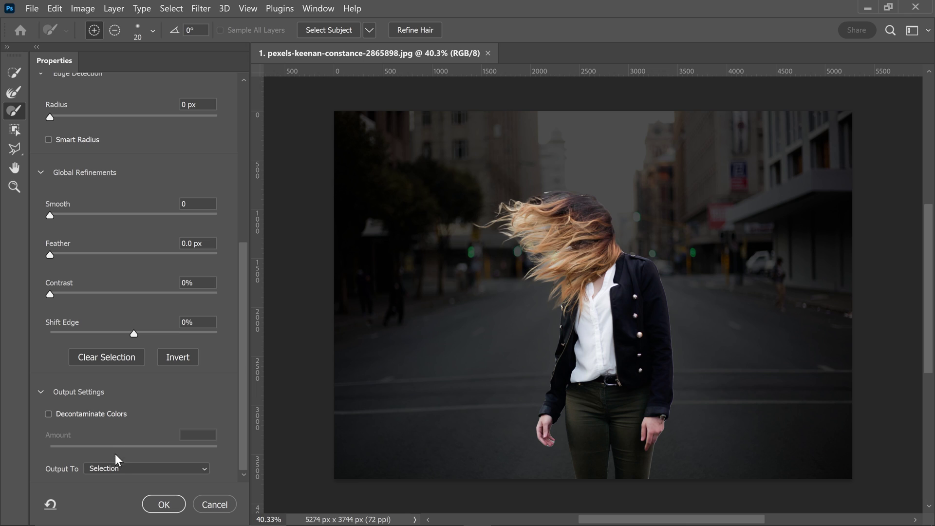
click(115, 466)
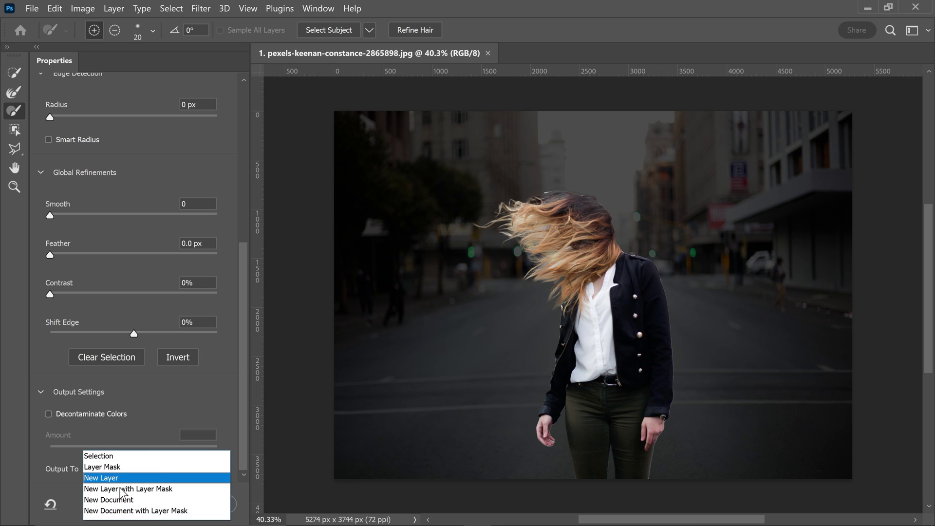
click(123, 489)
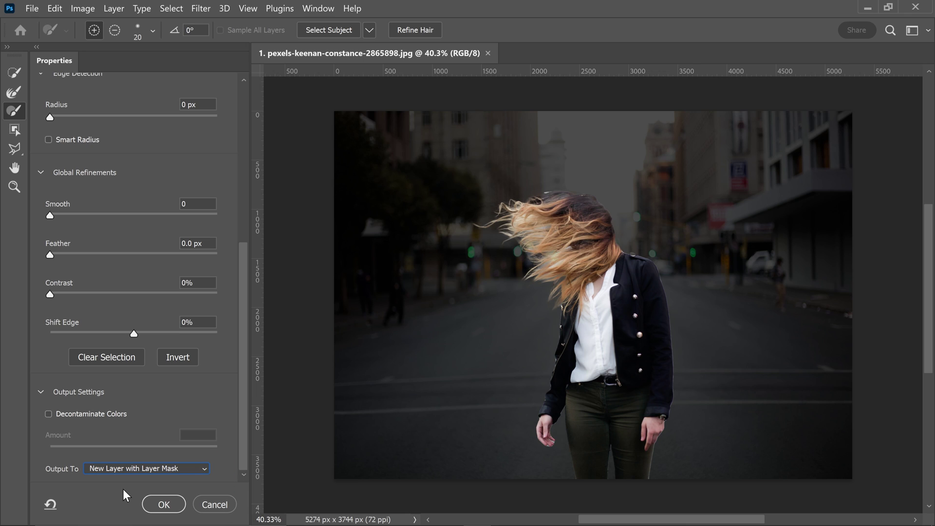
click(163, 503)
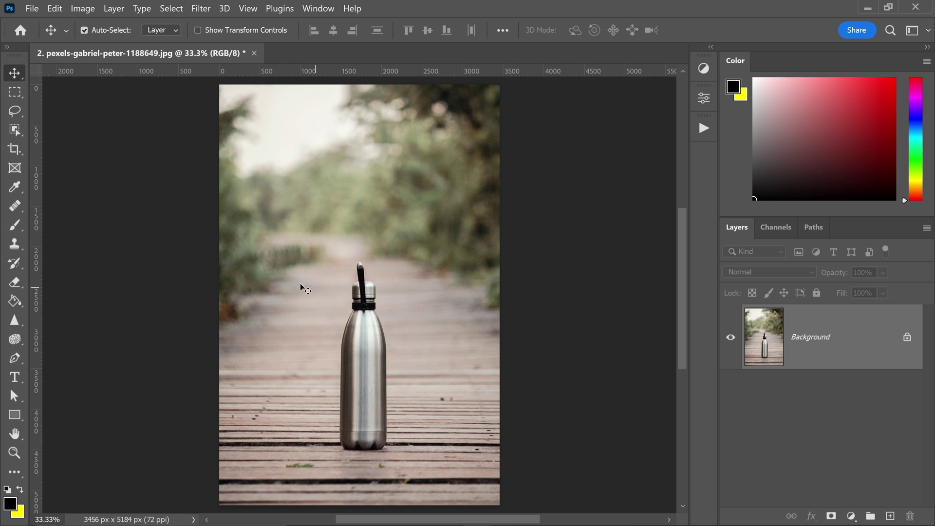
Step: Select the steel bottle on the boardwalk with the Object Selection Tool
click(16, 131)
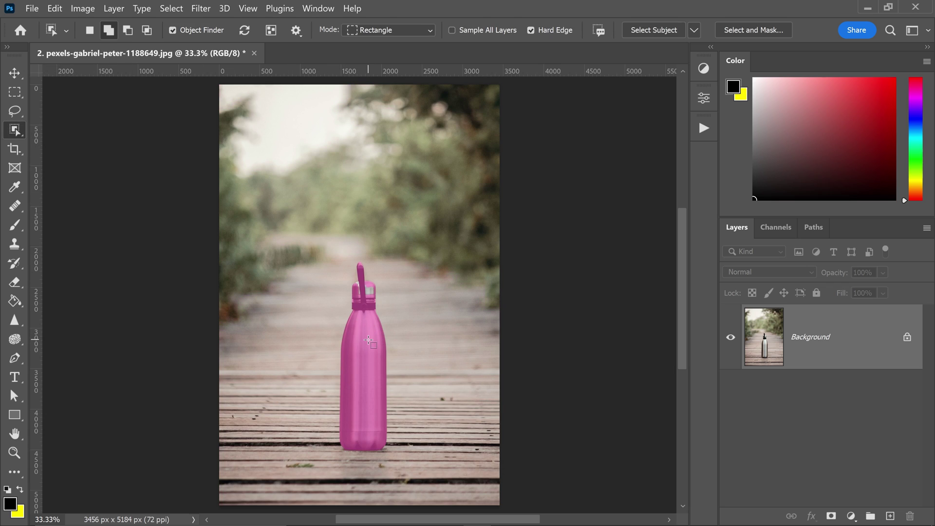
click(369, 340)
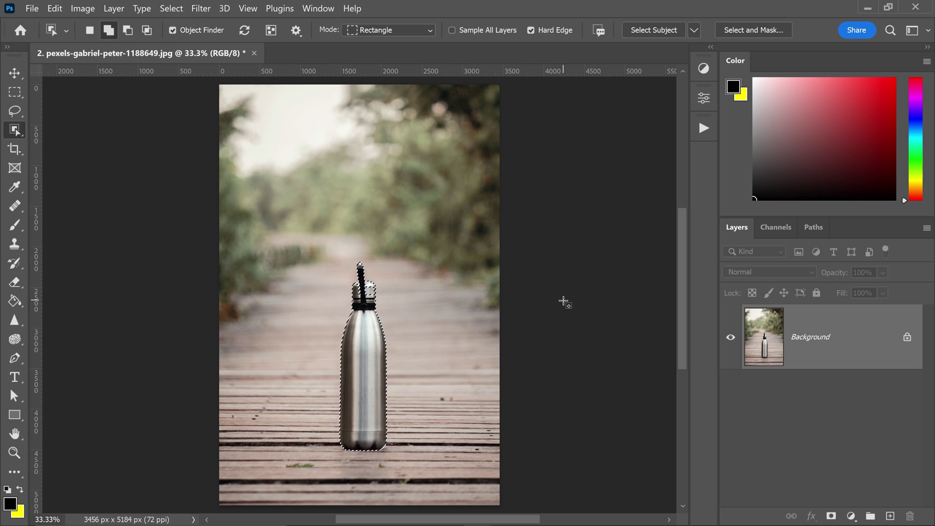
Step: Content-Aware Fill the bottle's selection with Shift+F5, then deselect
key(shift+F5)
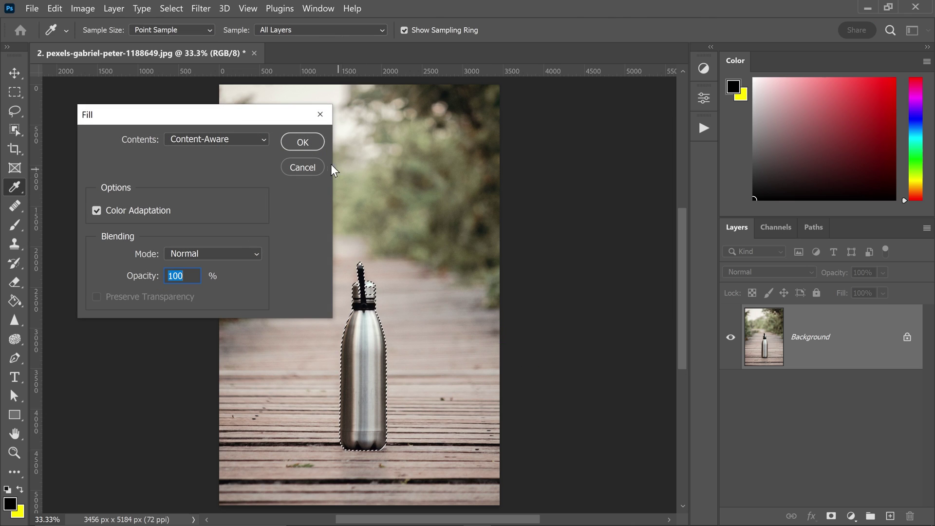
click(302, 143)
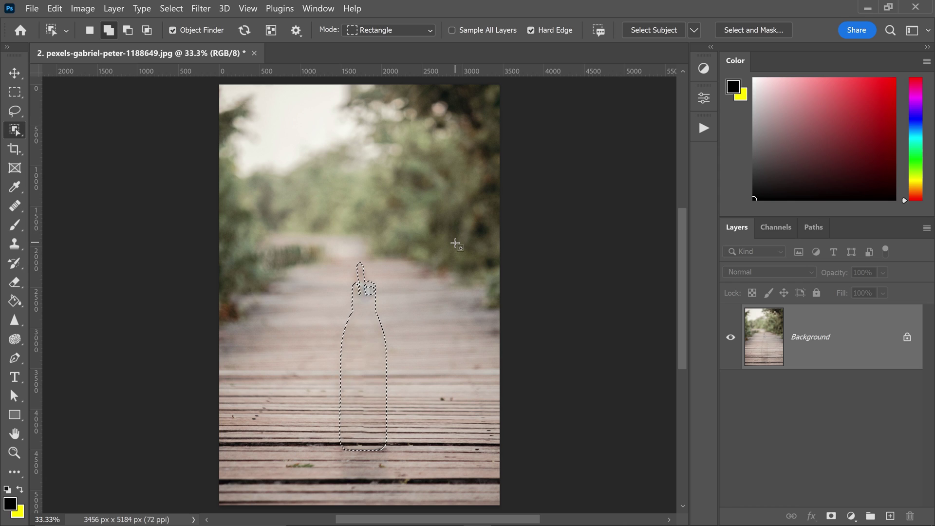
key(ctrl+d)
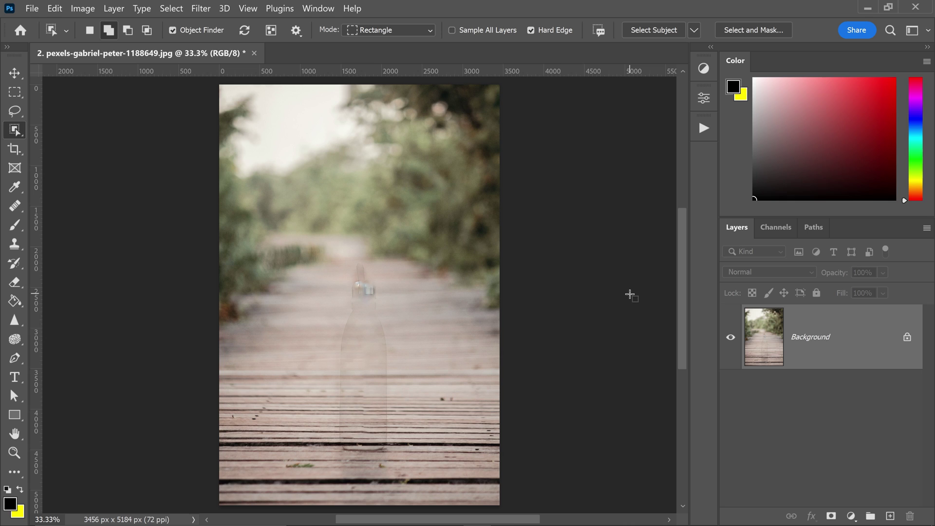
Step: Undo the fill to restore the bottle, then remove it with Delete and Fill Selection
key(ctrl+z)
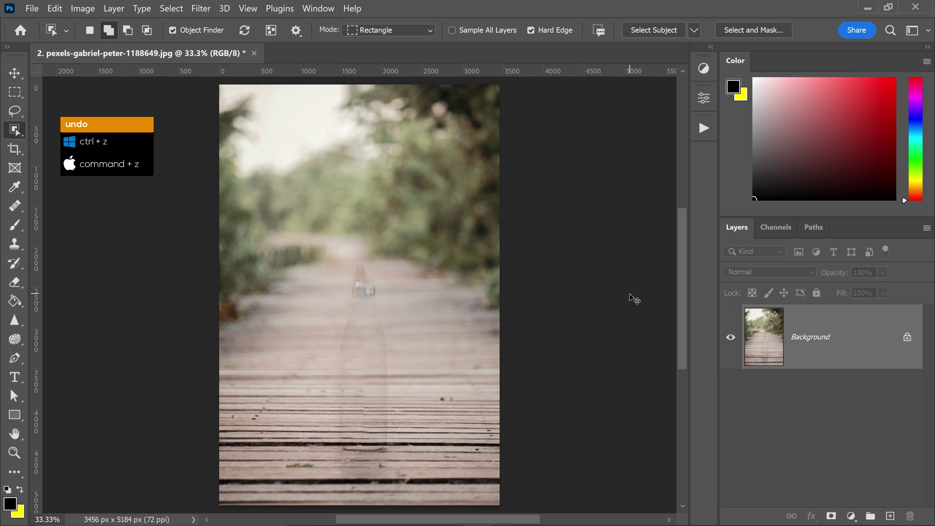
key(ctrl+z)
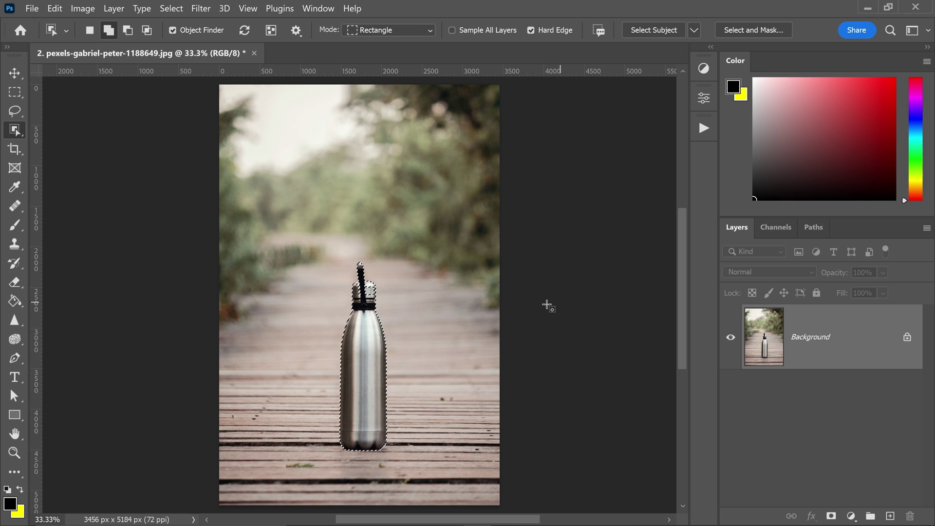
key(shift+w)
right_click(364, 343)
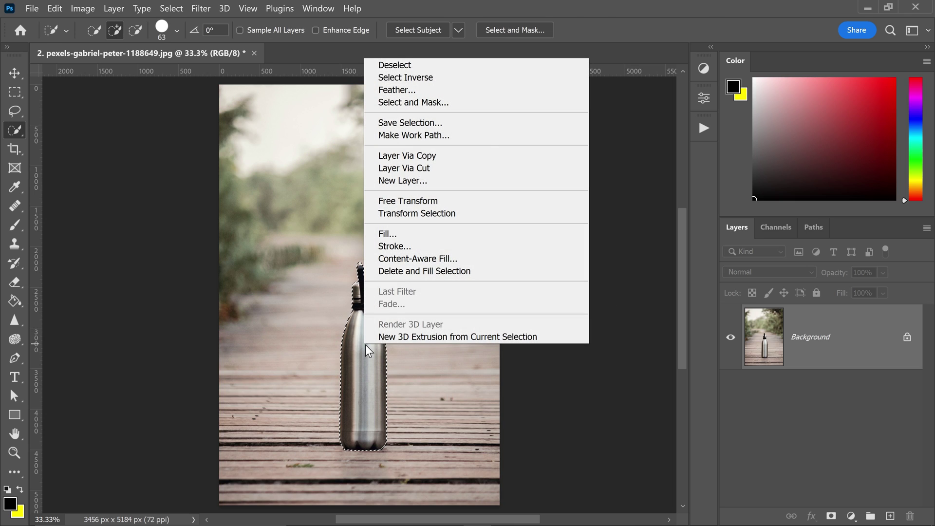
click(411, 274)
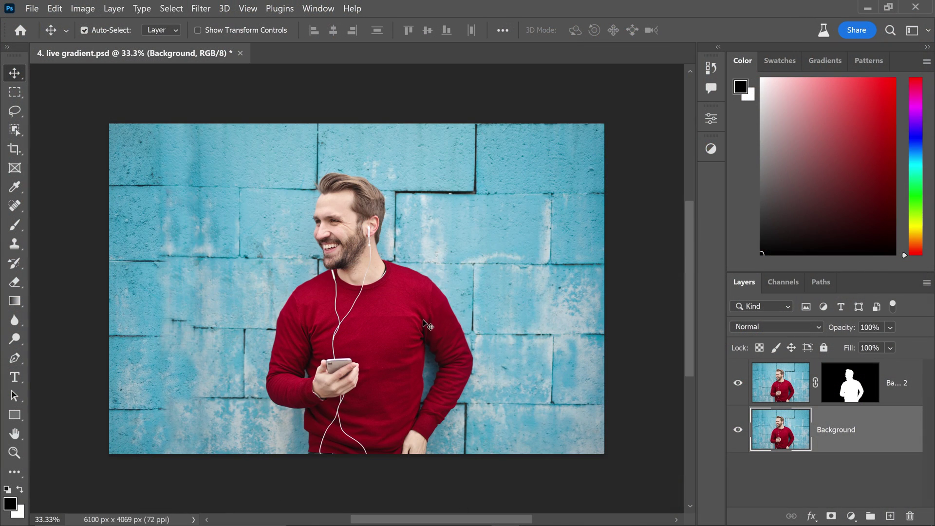
Step: Draw a diagonal cyan-to-magenta preset gradient across the background behind the man
click(15, 300)
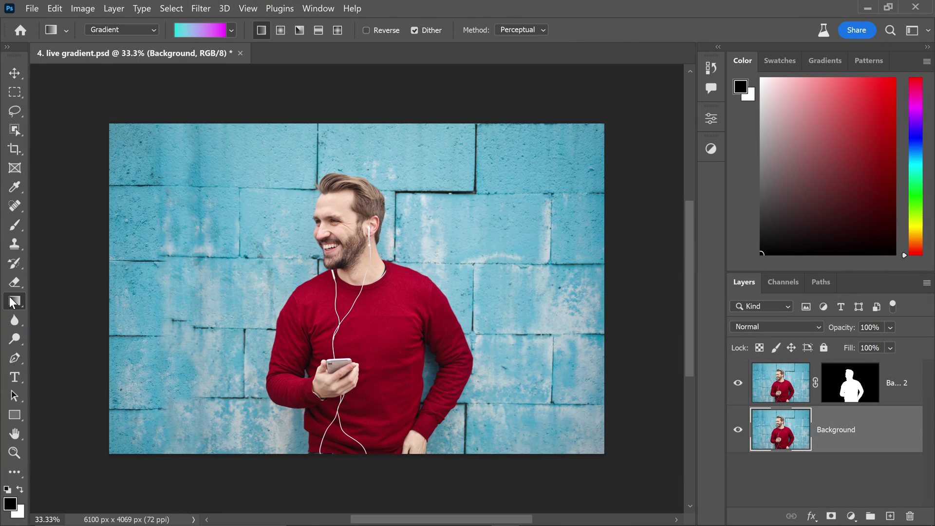
click(232, 30)
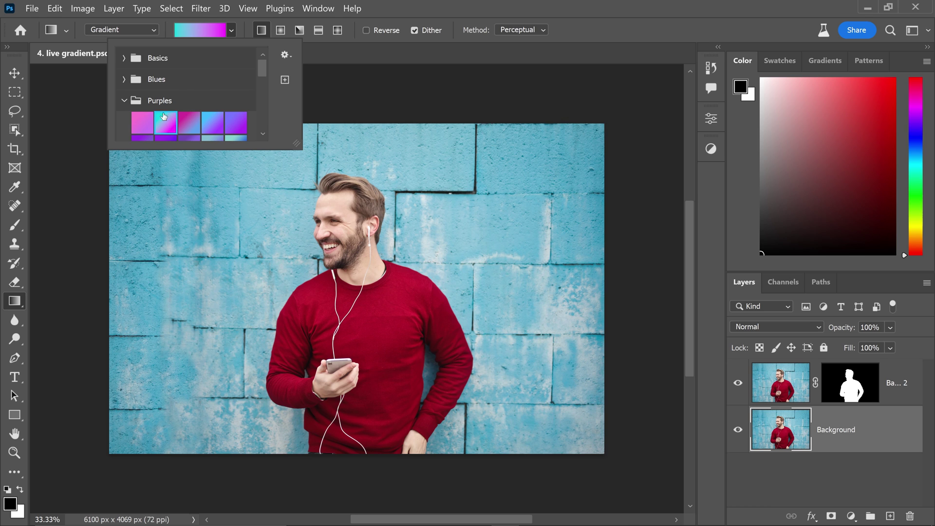
click(356, 60)
drag(200, 222, 477, 386)
Step: Adjust the gradient's start point and try an orange start colour, then revert to cyan
drag(199, 222, 224, 225)
double_click(224, 224)
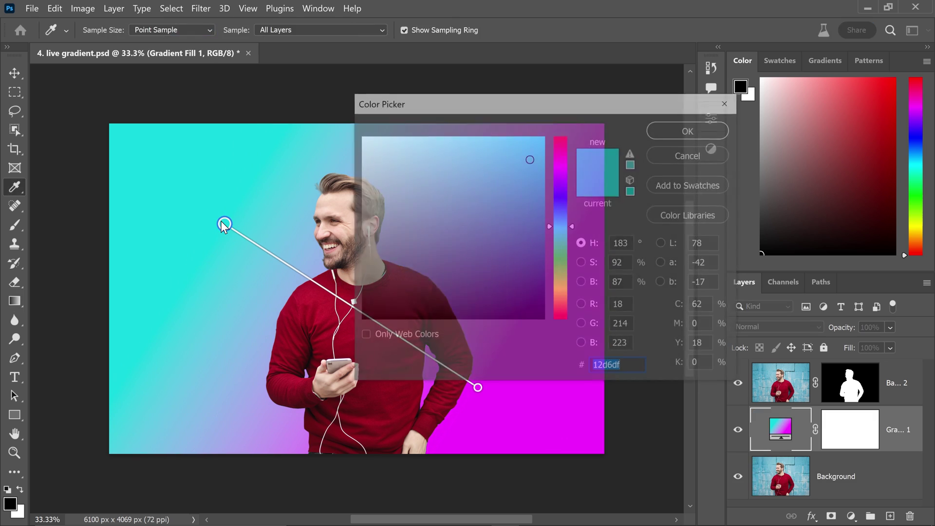
click(561, 297)
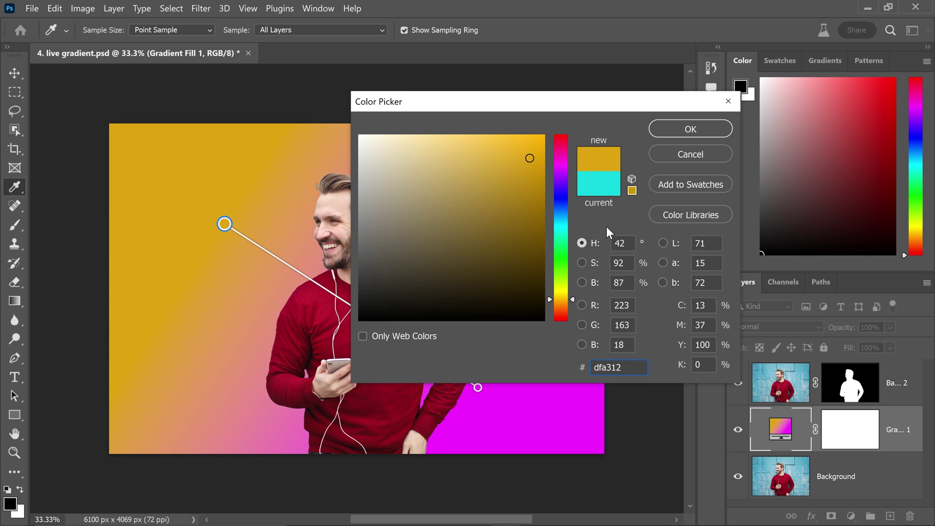
click(667, 125)
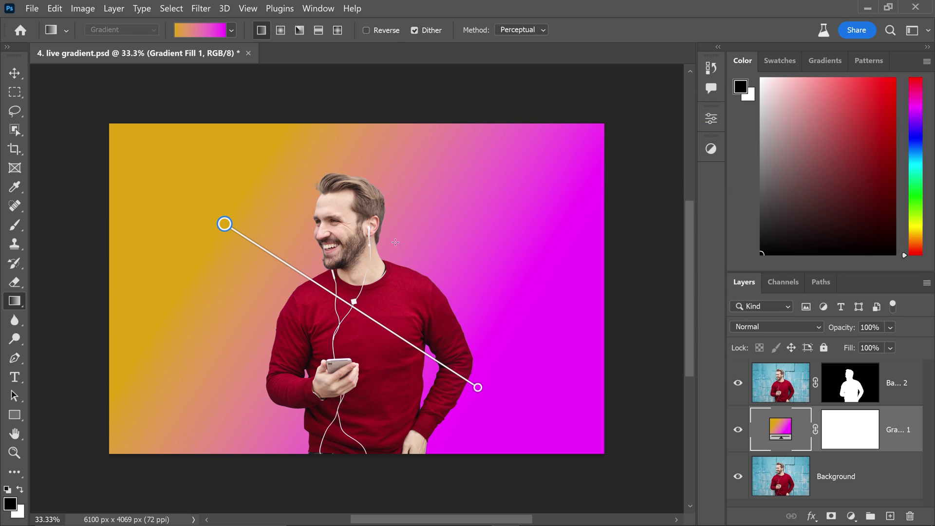
key(ctrl+z)
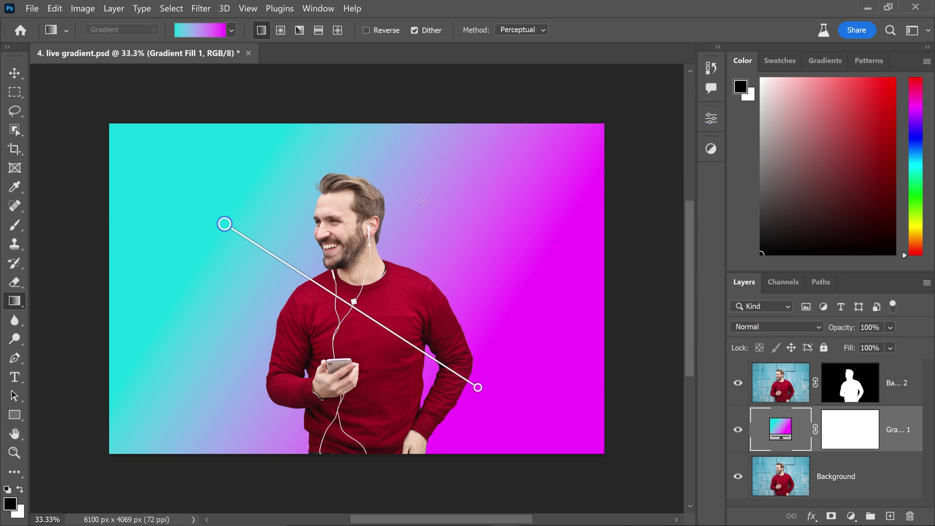
Step: Set the Gradient Fill layer's blend mode to Linear Burn
click(742, 326)
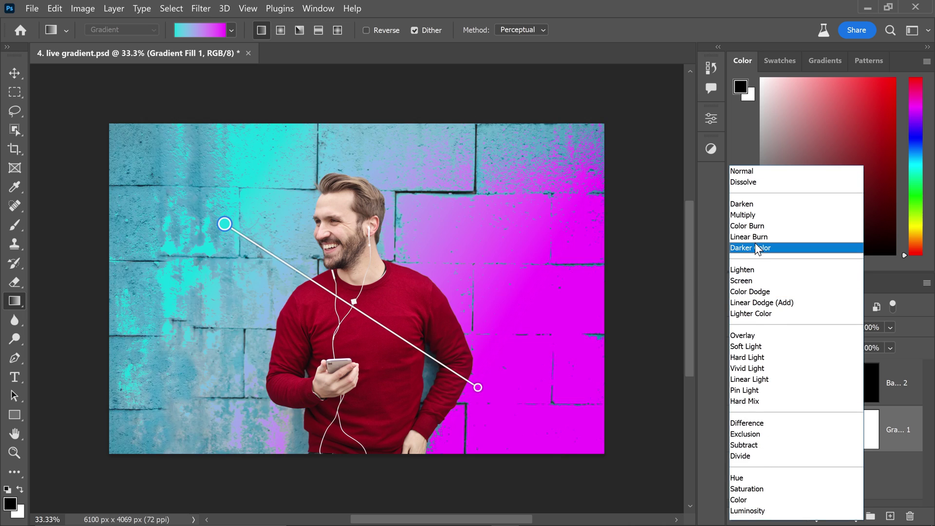
click(753, 237)
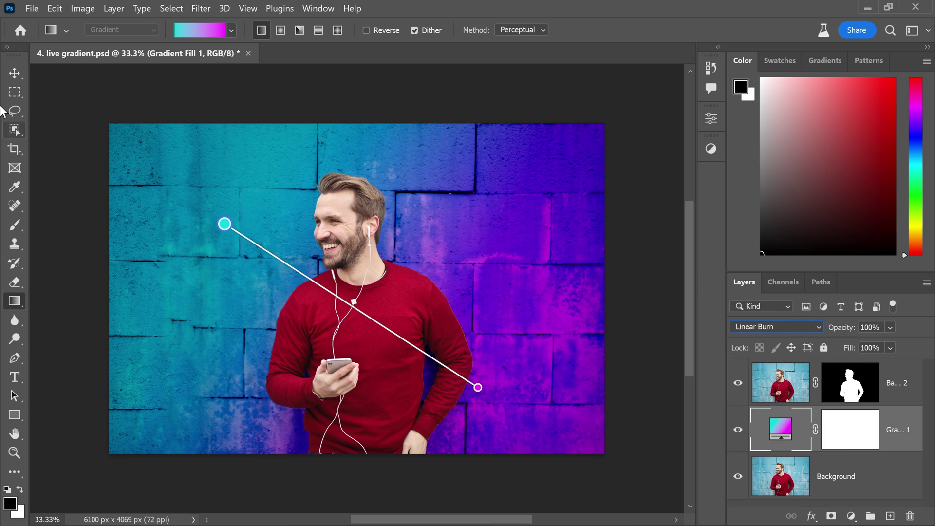
click(15, 73)
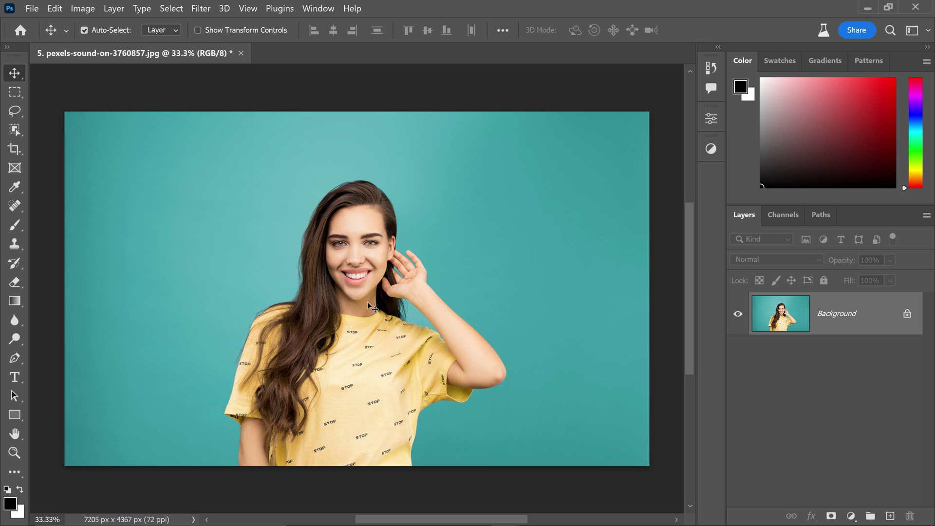
Step: Select the woman in yellow and copy her to Layer 1 with Ctrl+J, then target Background
click(19, 129)
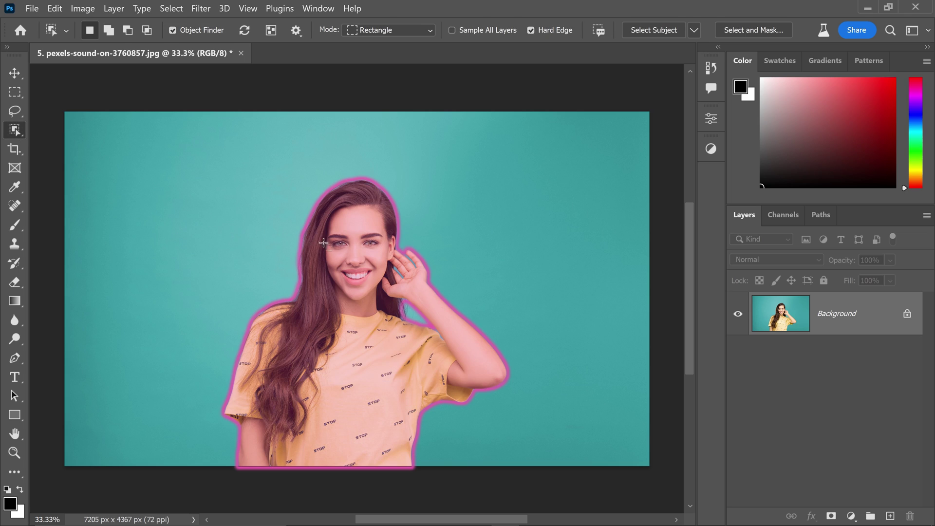
click(500, 216)
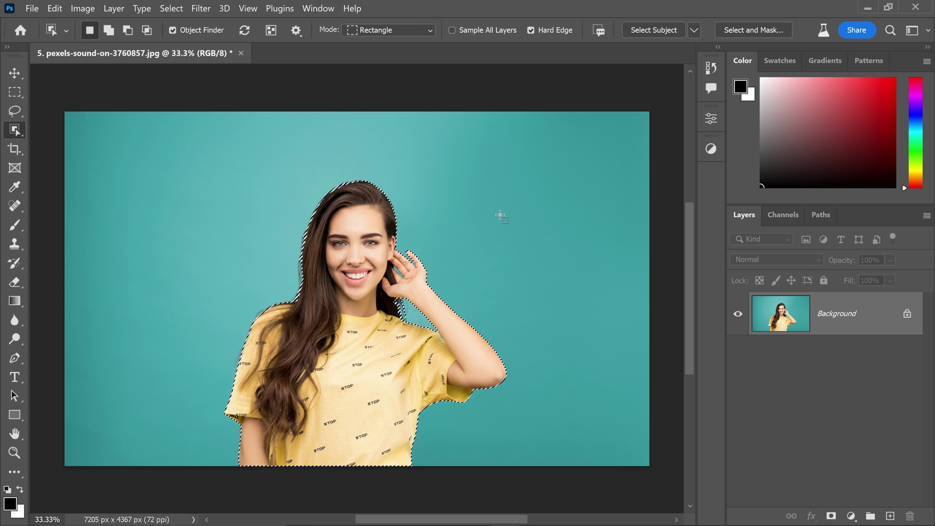
key(ctrl+j)
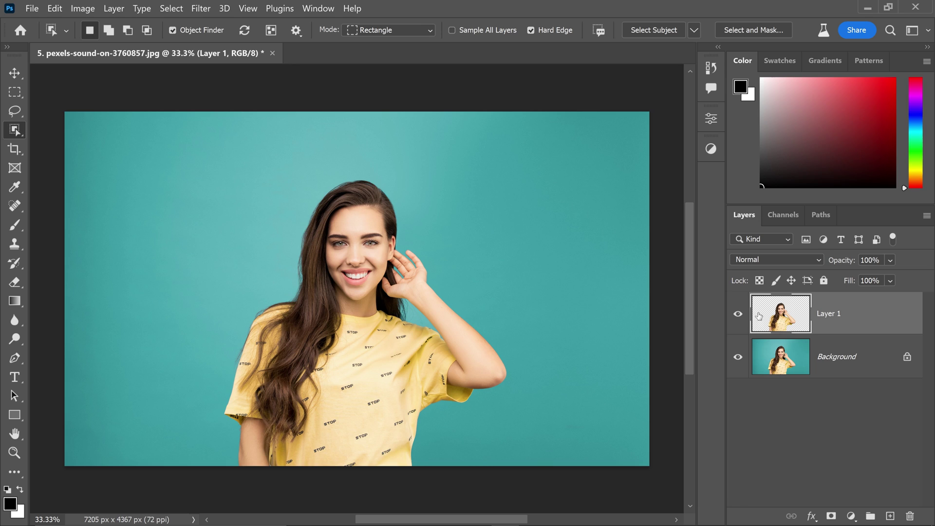
click(832, 357)
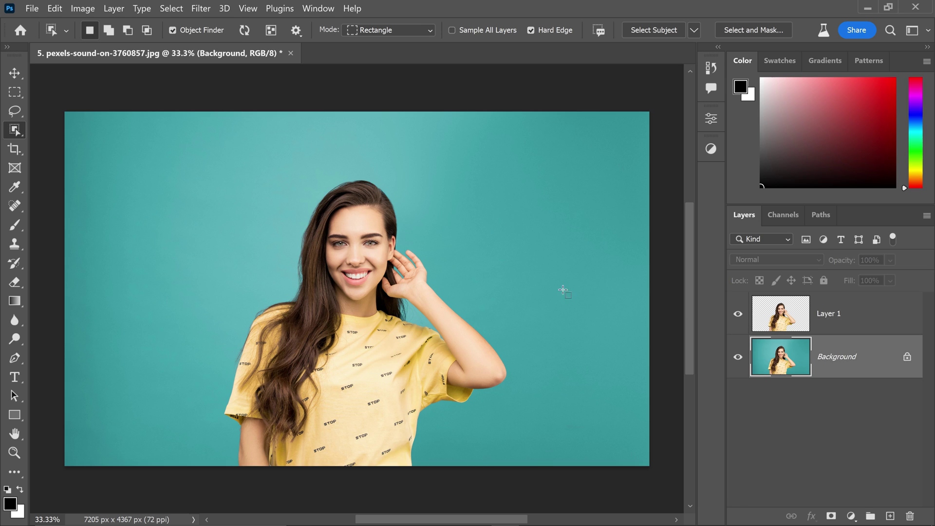
click(15, 73)
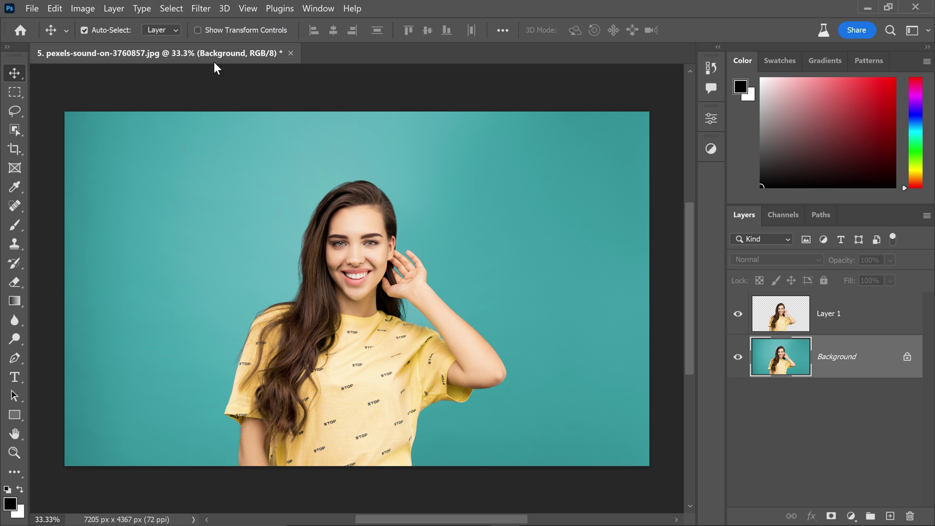
Step: Enable Backdrop Creator in Filter > Neural Filters and place the cursor in its Prompt box
click(200, 9)
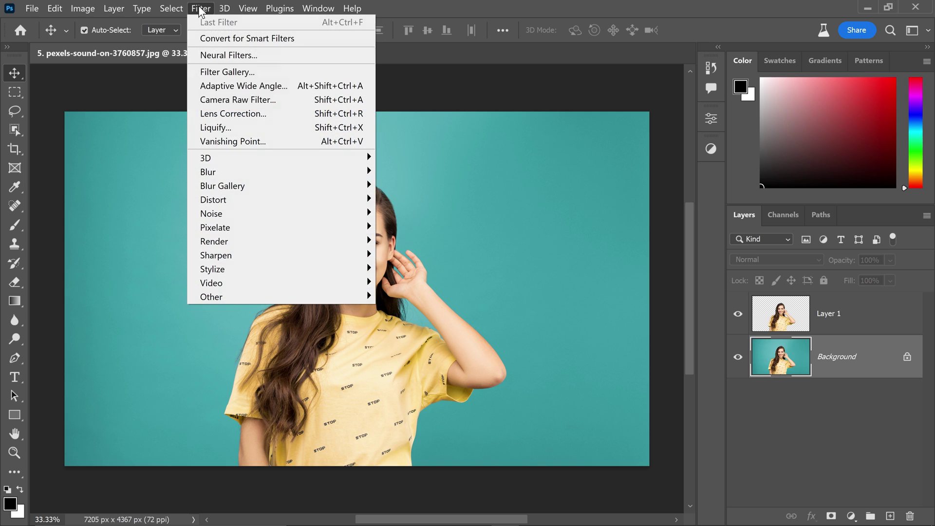
click(226, 55)
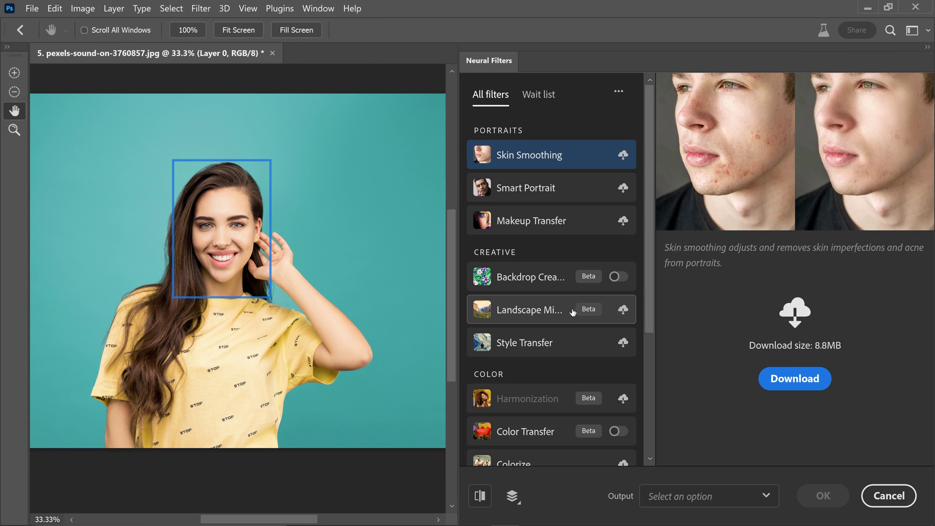
click(526, 277)
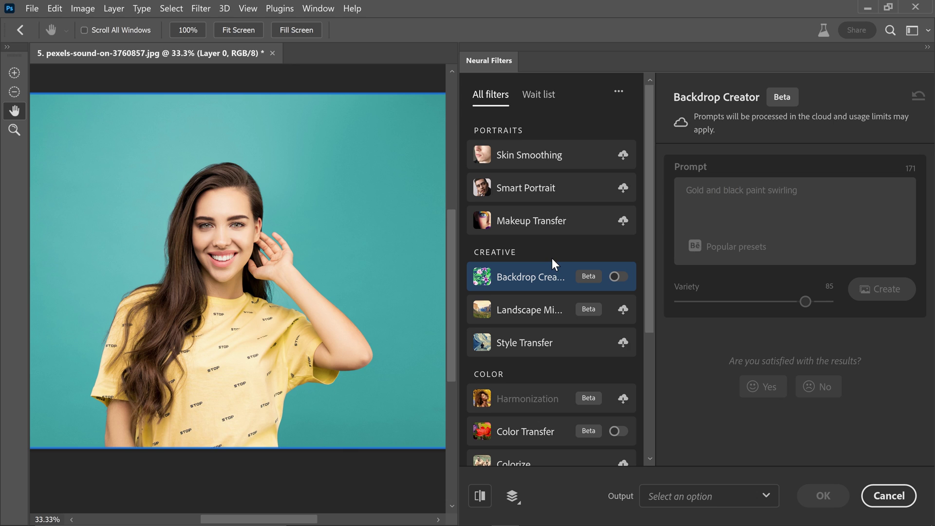
click(619, 277)
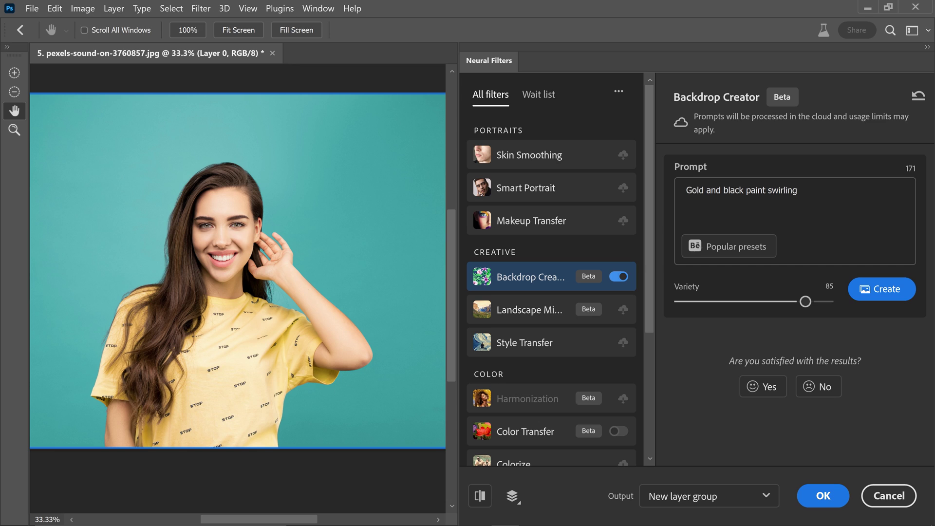
click(797, 190)
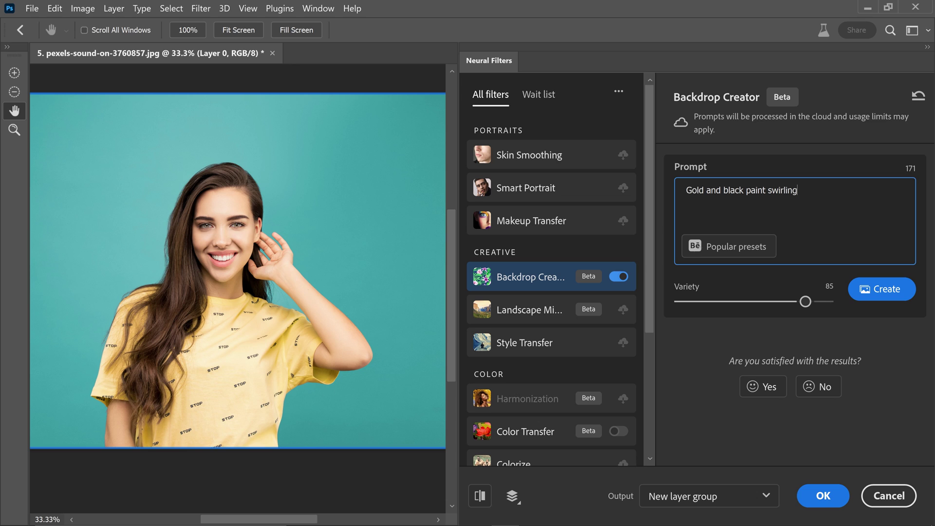
Step: Change the Backdrop Creator prompt to 'a smooth purple background'
key(ctrl+shift+Left)
key(ctrl+shift+Left)
key(ctrl+shift+Left)
key(ctrl+shift+Left)
key(ctrl+shift+Left)
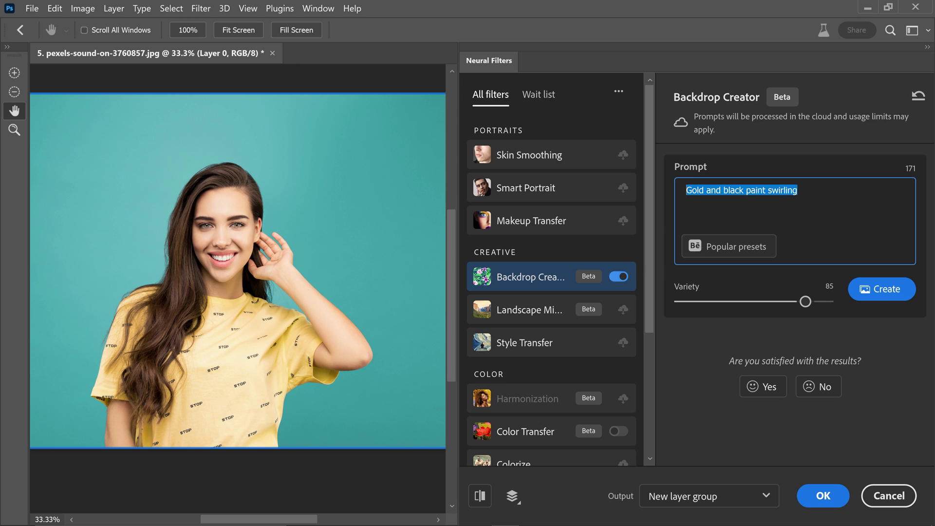
text(a purple background)
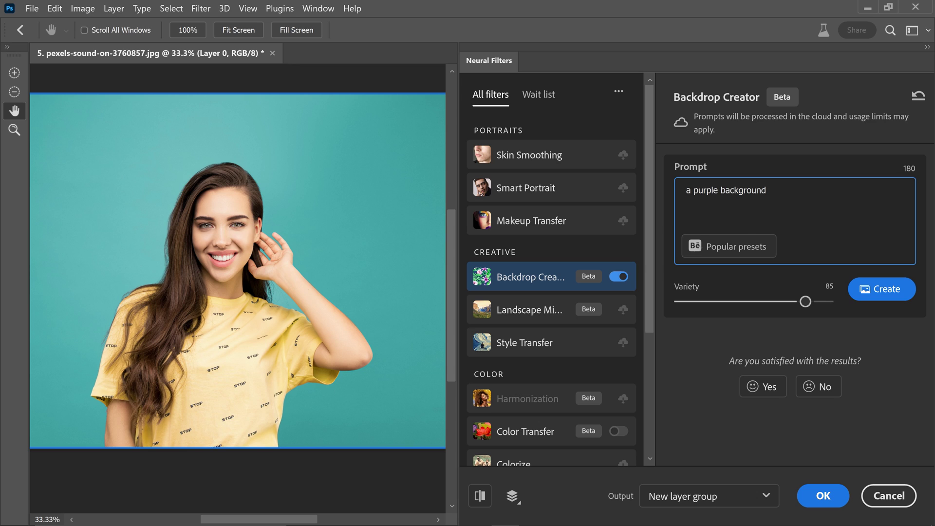
click(691, 190)
text(smooth)
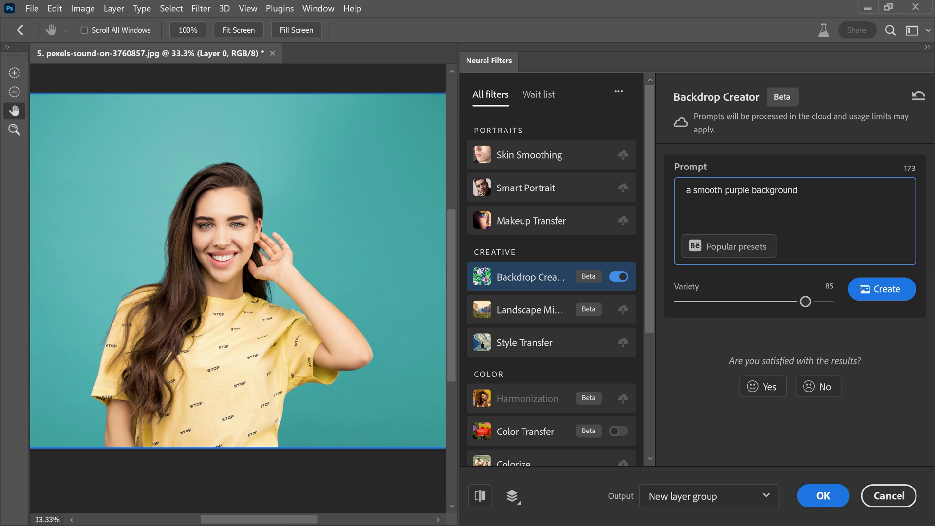
Step: Generate the backdrop previews and review the three purple results
click(888, 288)
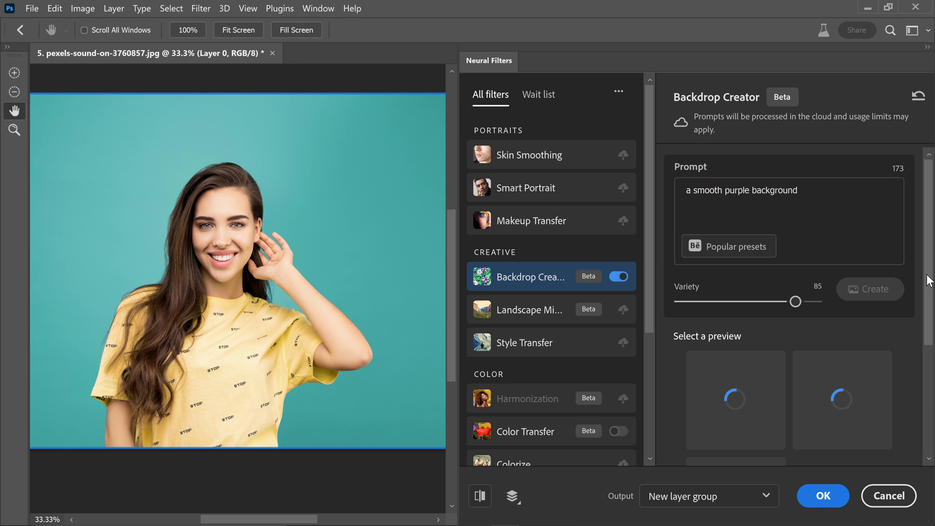
scroll(911, 276, down, 3)
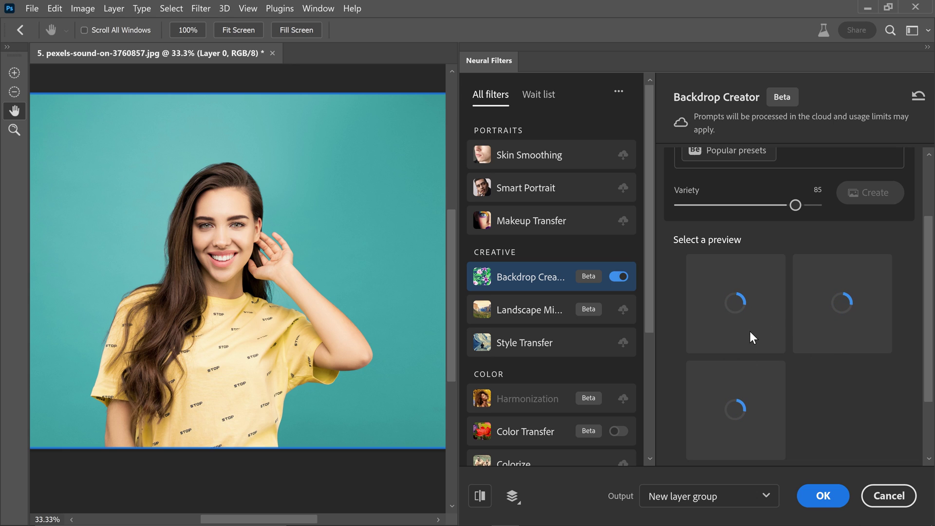
mouse_move(847, 329)
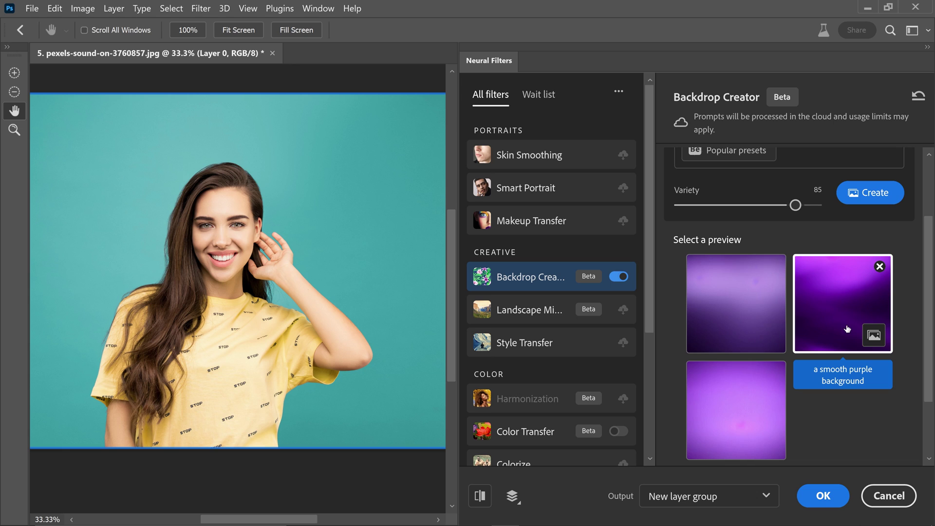
mouse_move(743, 307)
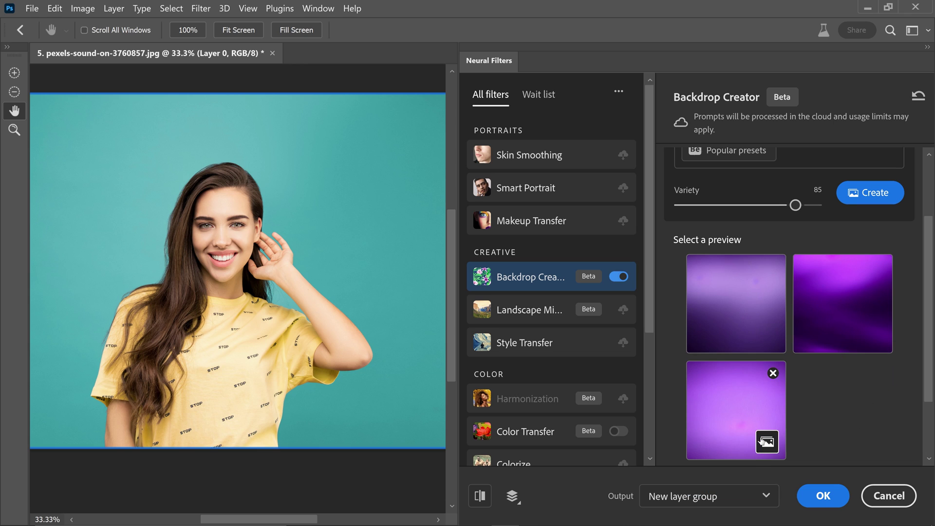
mouse_move(812, 369)
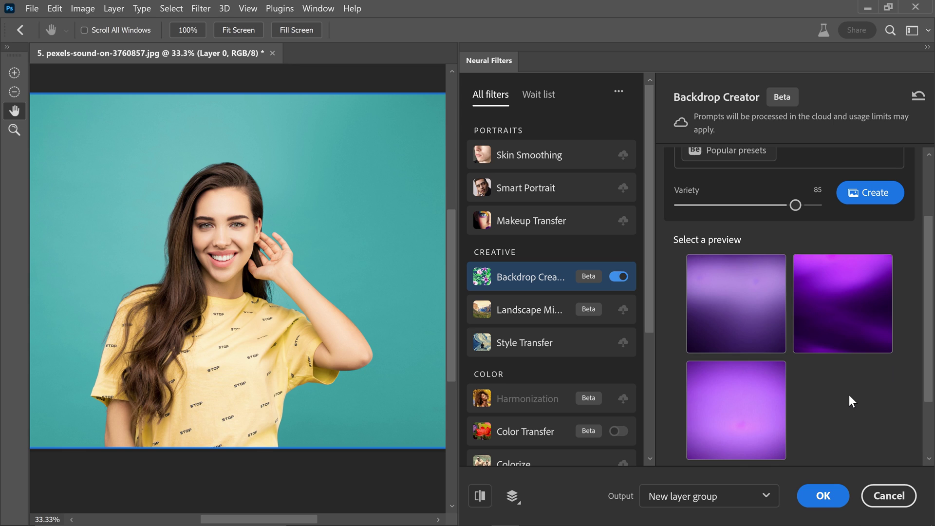
Step: Keep the first two purple backdrop previews, discard the third, and output them as a new layer group
mouse_move(833, 292)
click(840, 312)
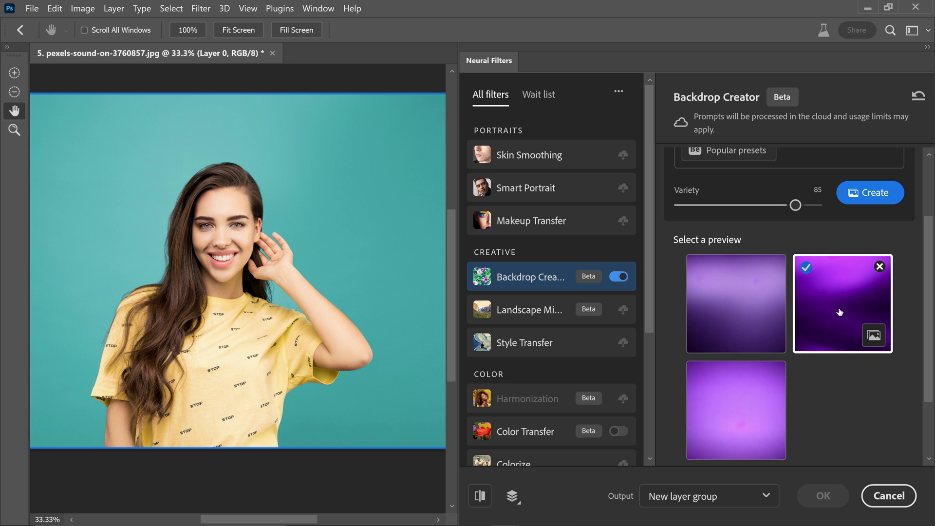
mouse_move(856, 297)
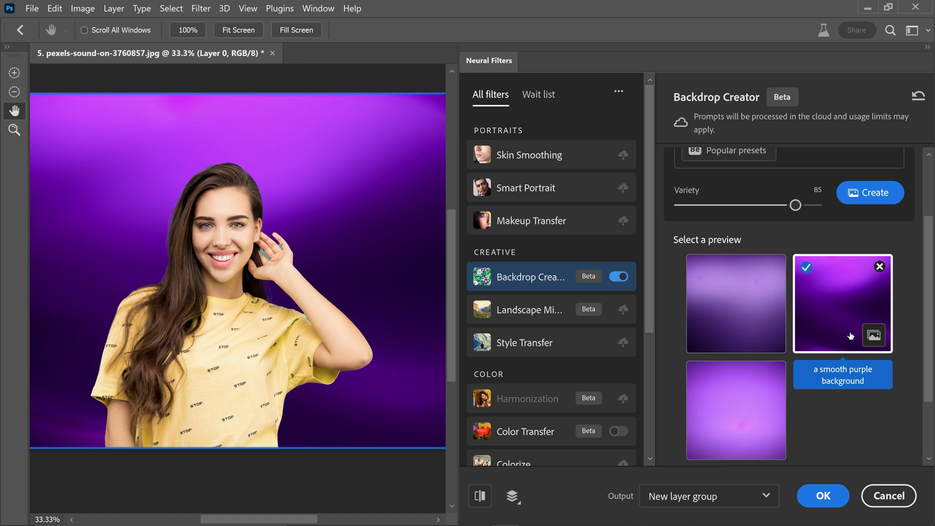
mouse_move(775, 324)
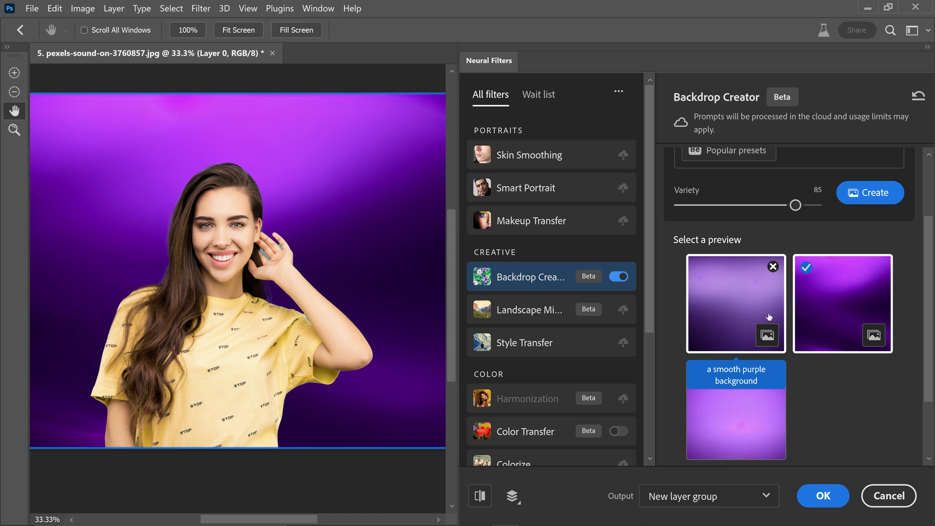
click(729, 312)
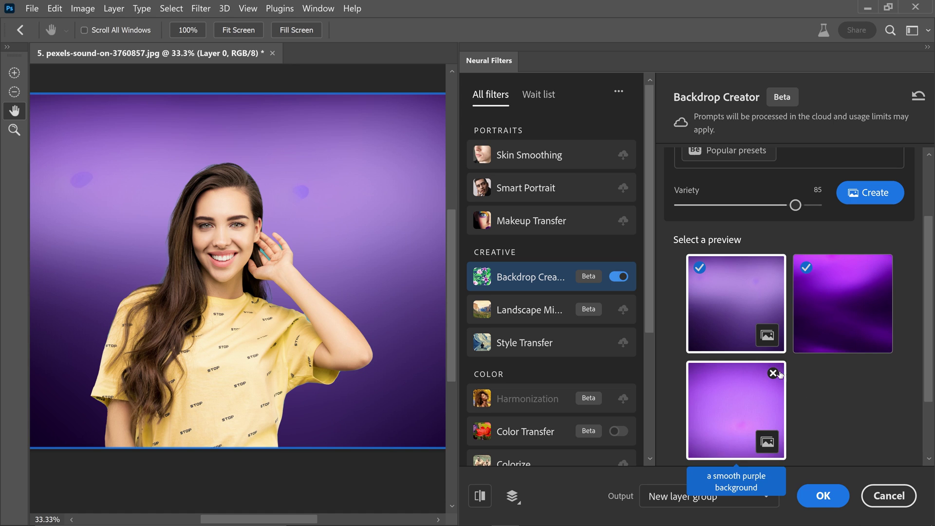
click(773, 372)
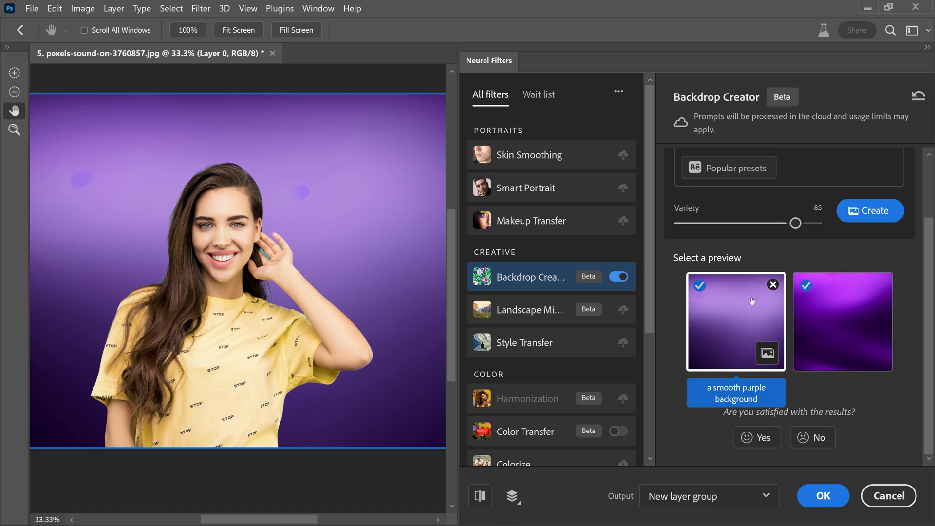
mouse_move(724, 305)
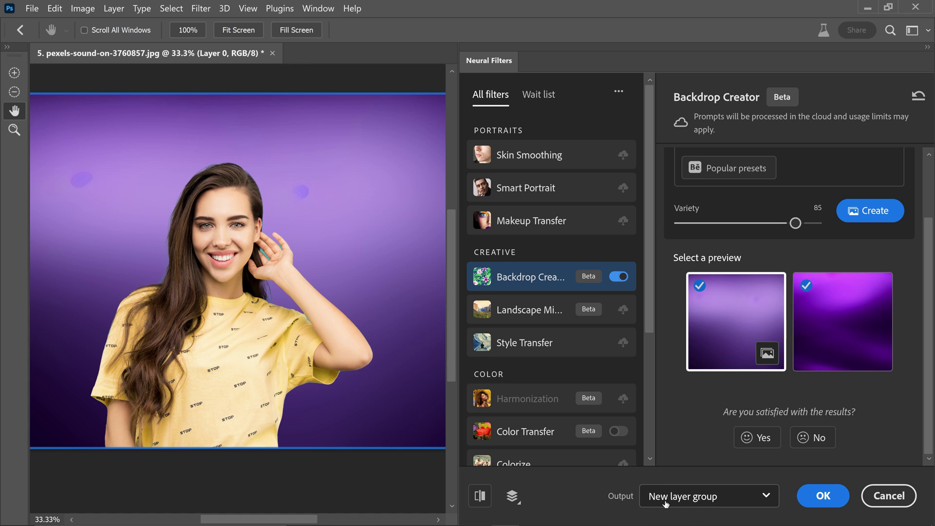
click(823, 496)
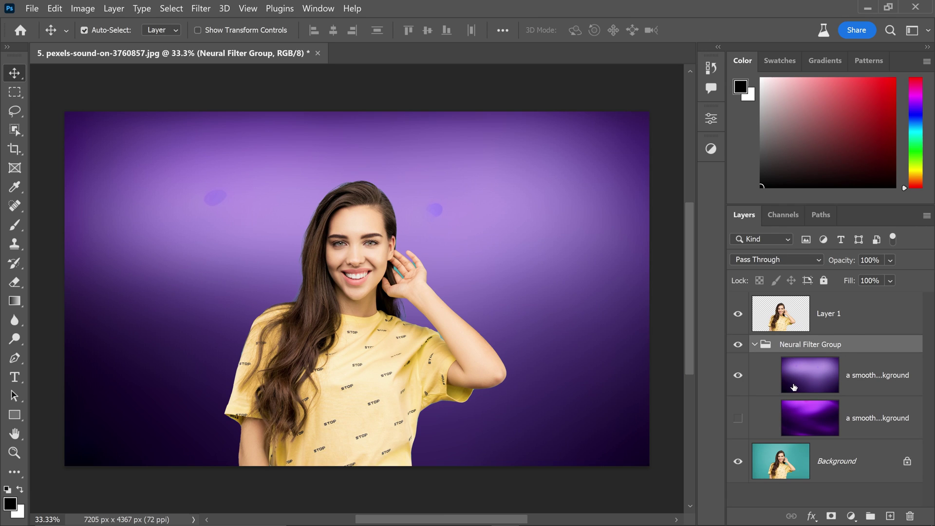
Step: Hide the softer purple backdrop layer and show the brighter purple one instead
click(738, 376)
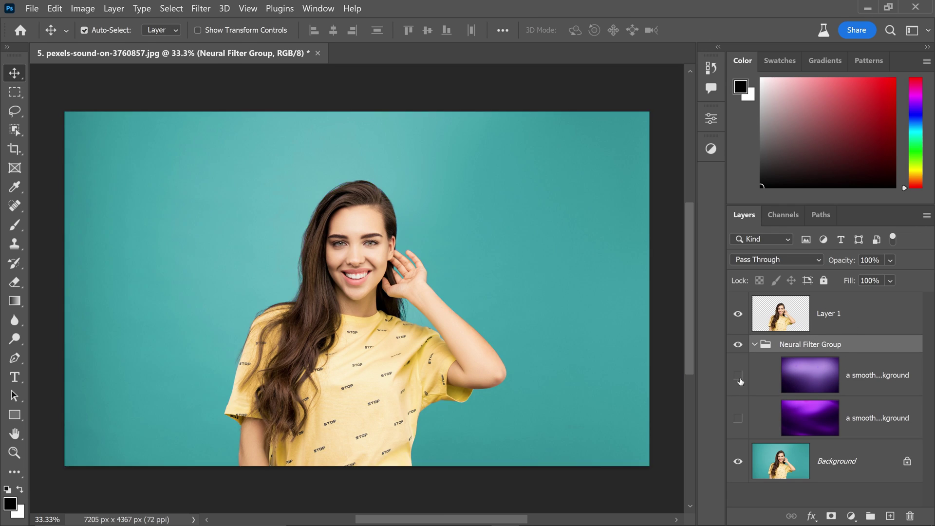
click(738, 417)
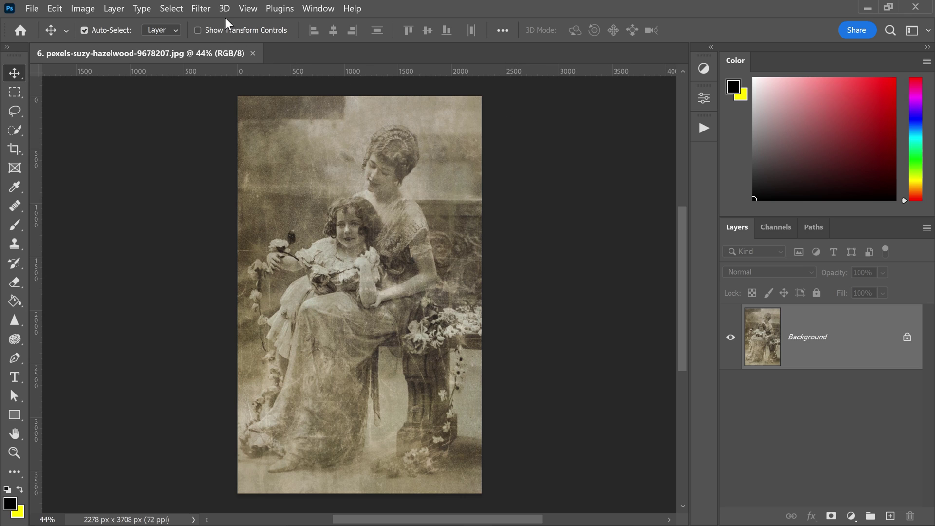
Step: Download the Photo Restoration filter from Filter > Neural Filters' Restoration section
click(209, 10)
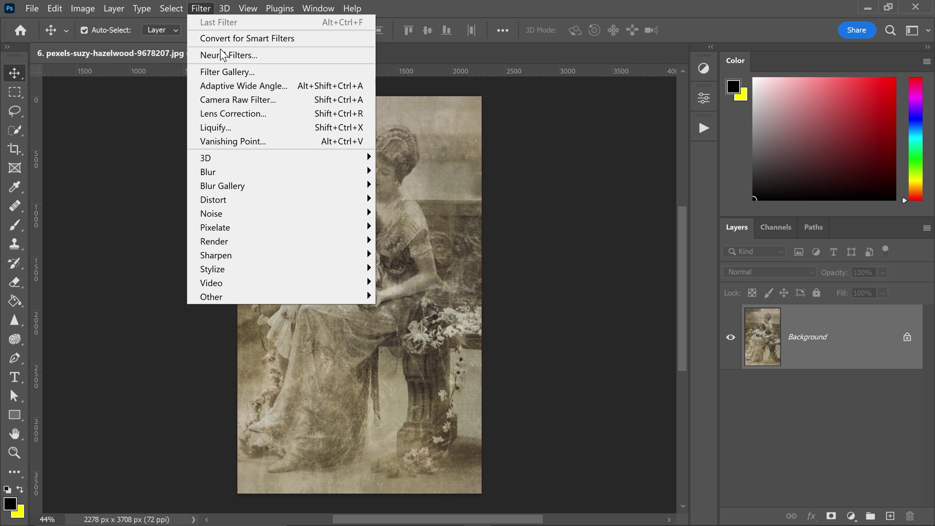
click(226, 55)
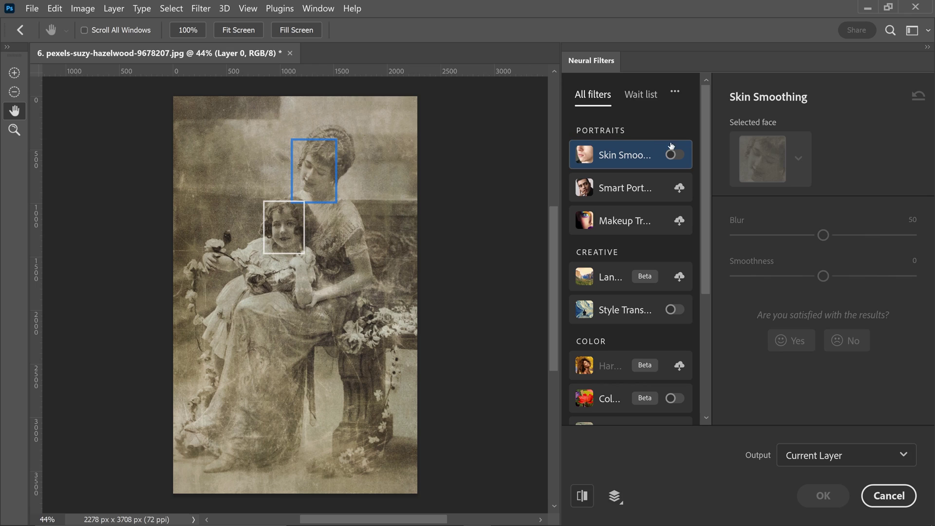
drag(701, 129, 710, 268)
click(596, 413)
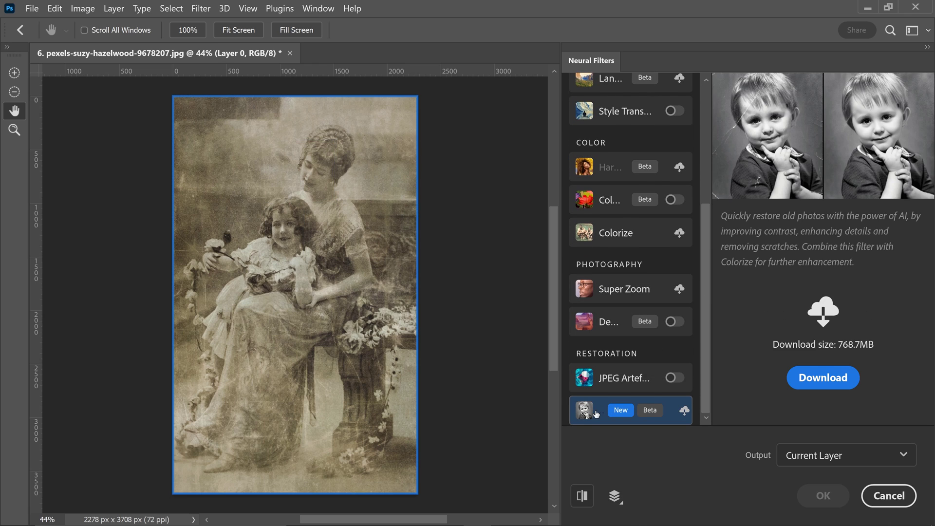
click(684, 412)
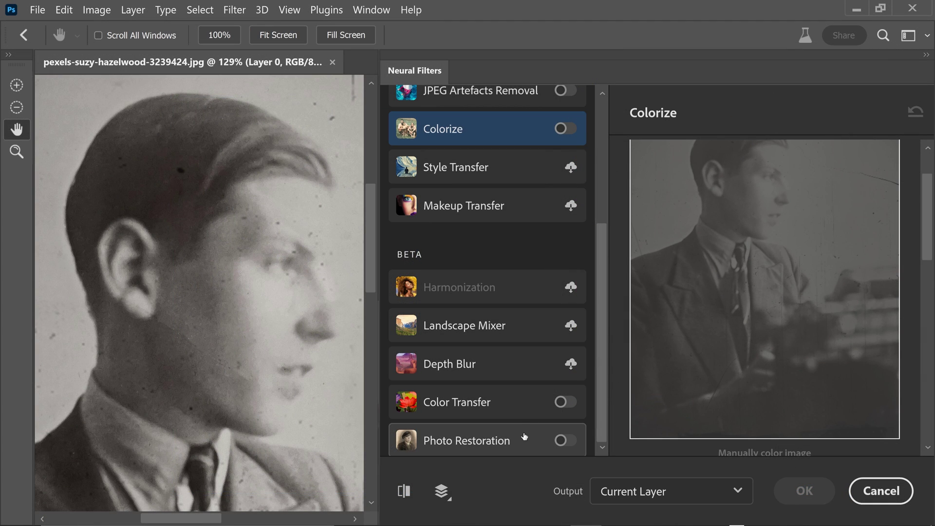
Step: Turn on Photo Restoration and Colorize for the old portrait and compare it with the original
click(524, 436)
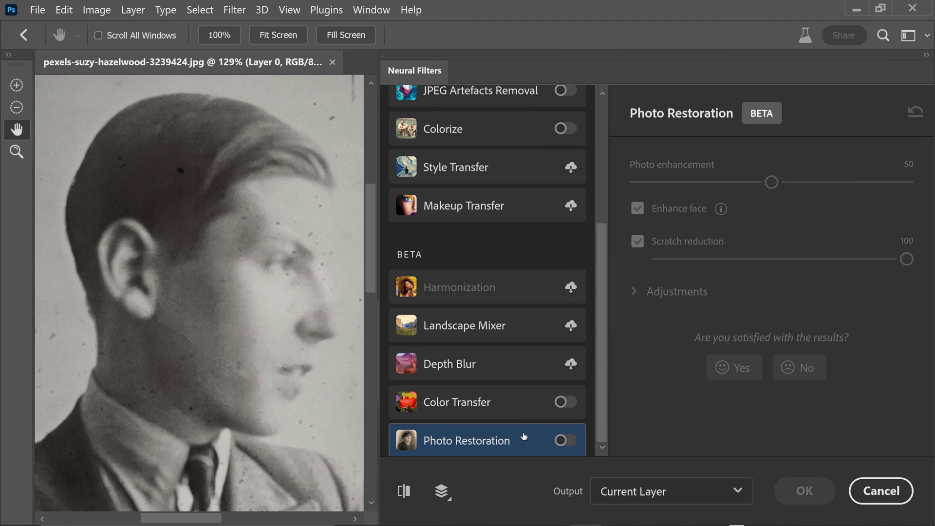
click(565, 441)
drag(601, 416, 609, 323)
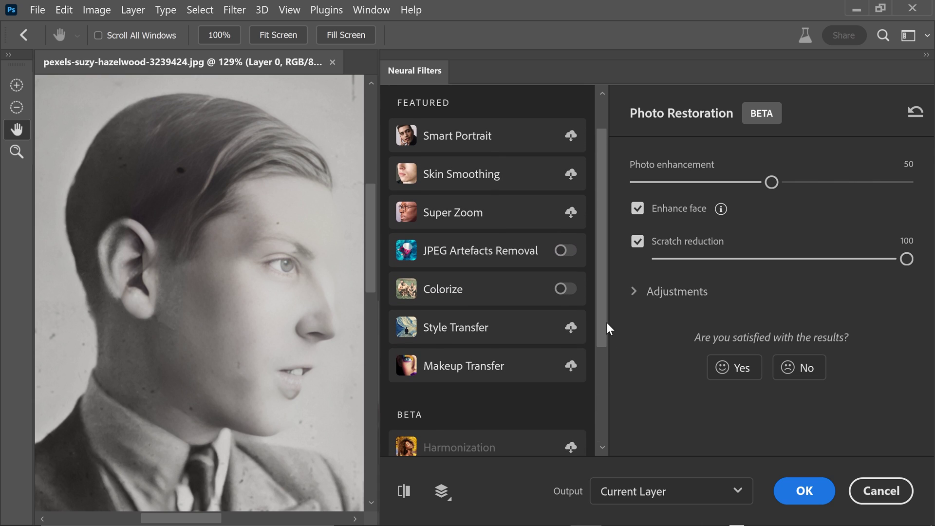
click(565, 288)
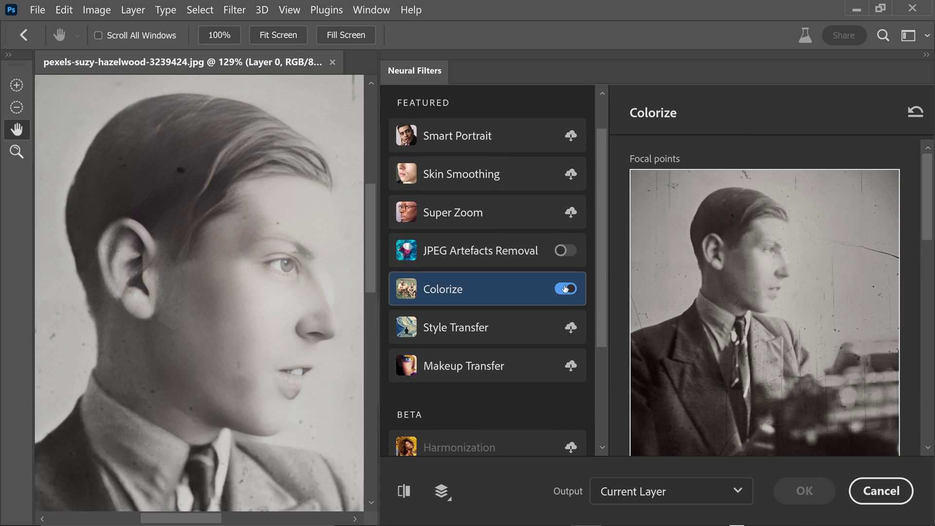
click(403, 491)
click(403, 491)
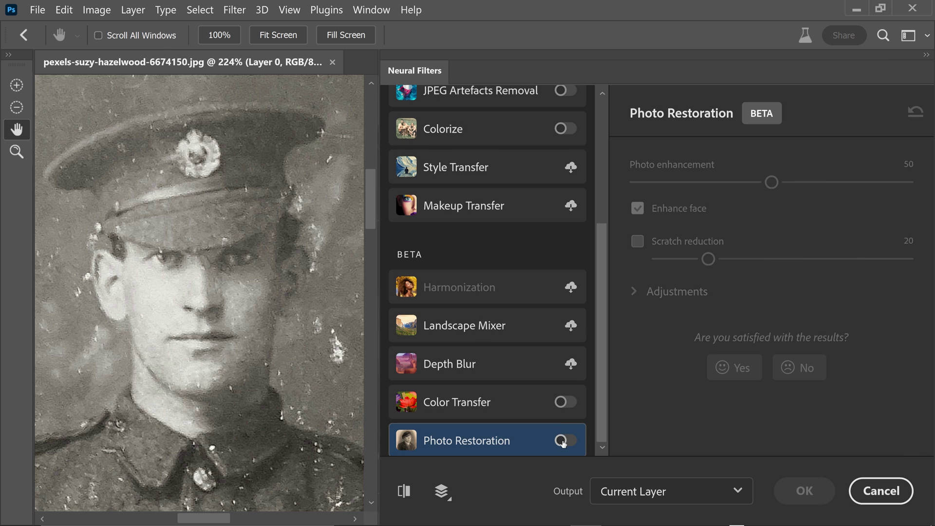
Step: Apply Photo Restoration and Colorize to the soldier portrait
click(565, 441)
drag(602, 399, 607, 310)
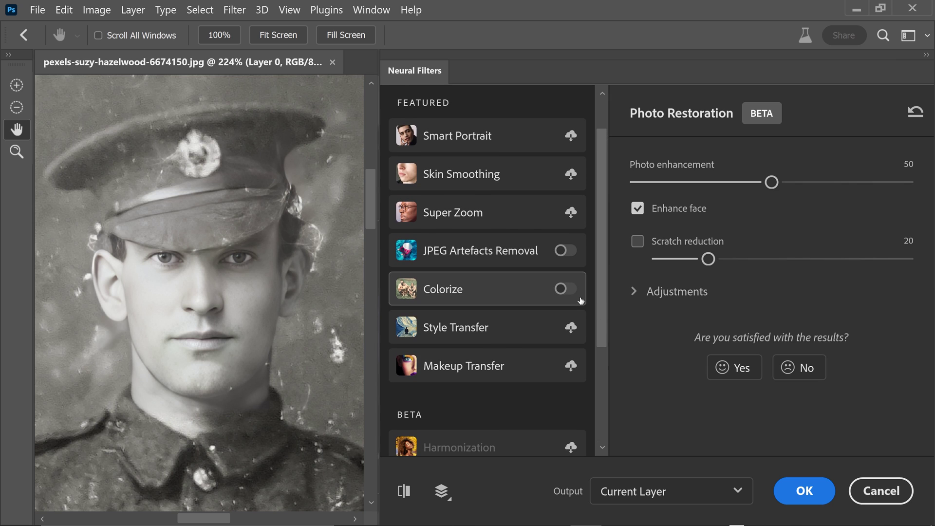
click(564, 290)
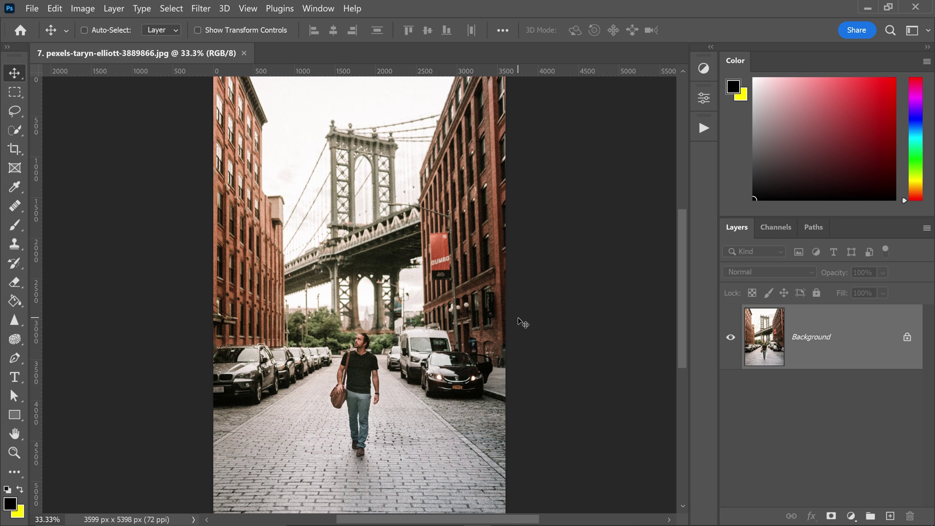
key(ctrl+k)
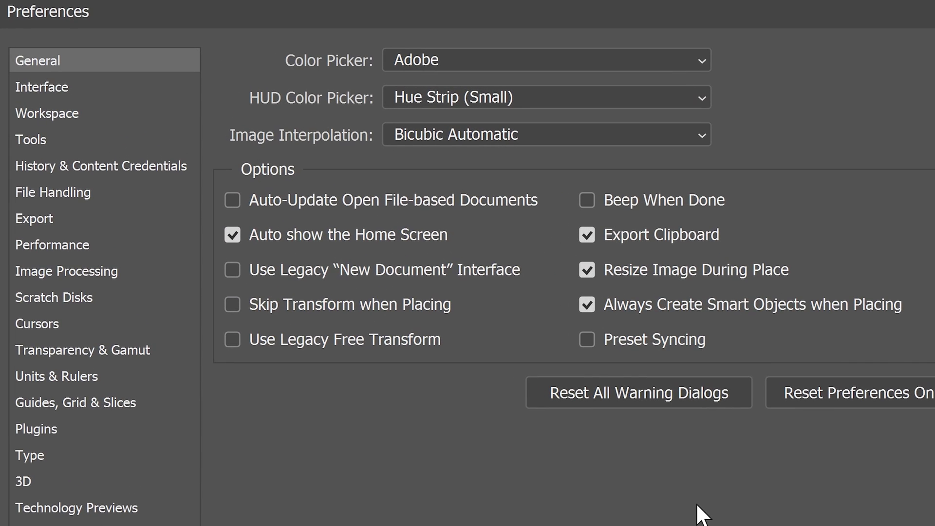
click(108, 277)
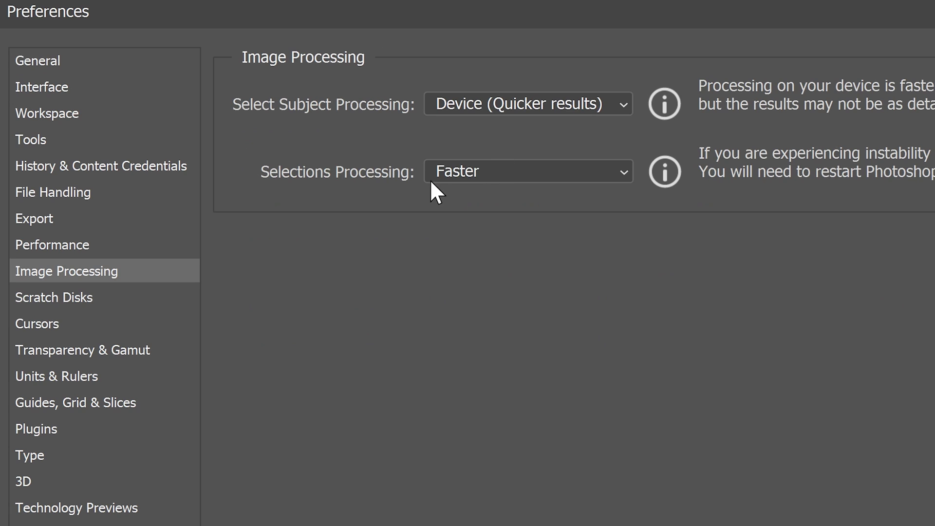
click(494, 172)
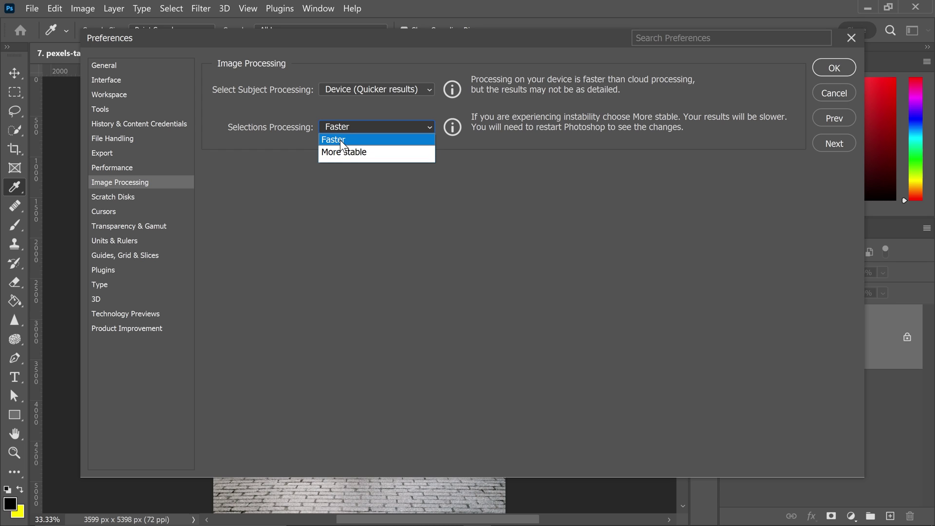
click(341, 141)
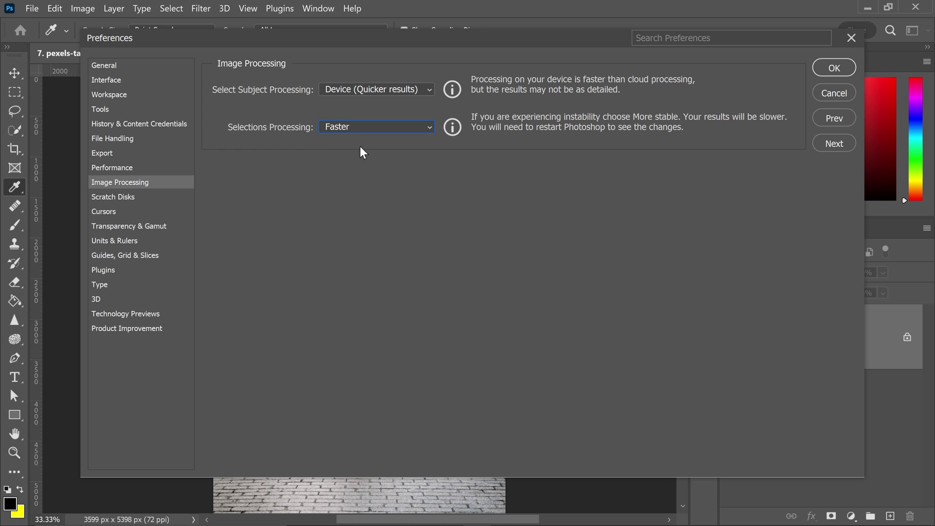
click(827, 71)
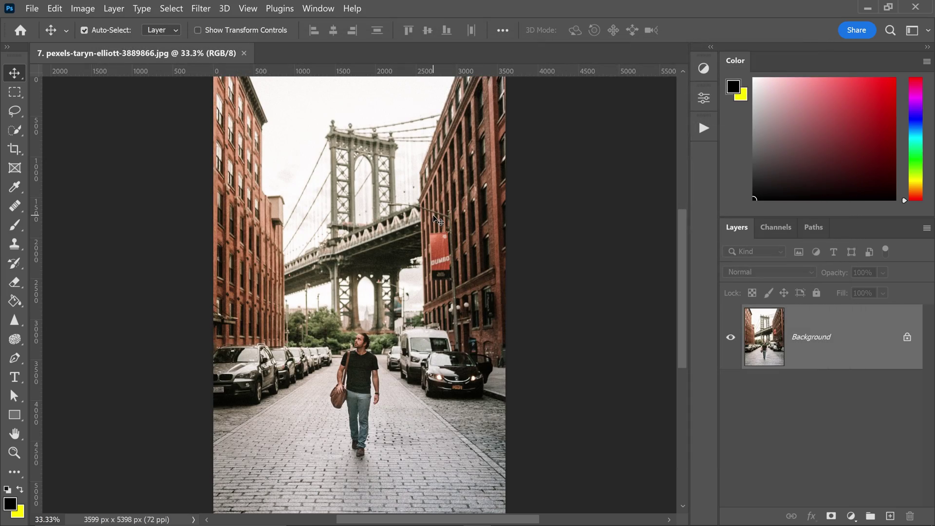